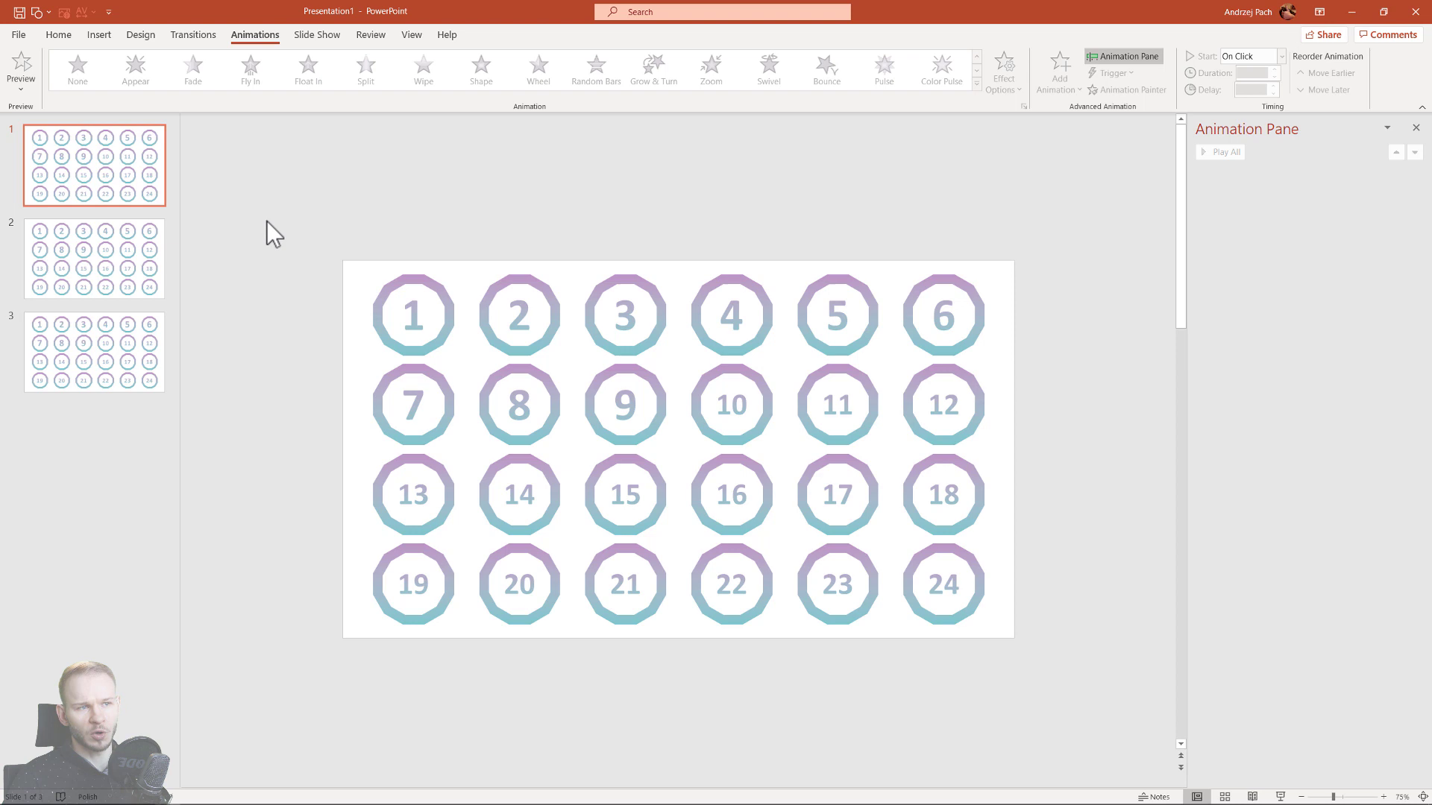
# Select all 24 dodecagons on slide 1 and apply a Fade entrance
pyautogui.moveTo(259, 206); pyautogui.dragTo(1040, 663)
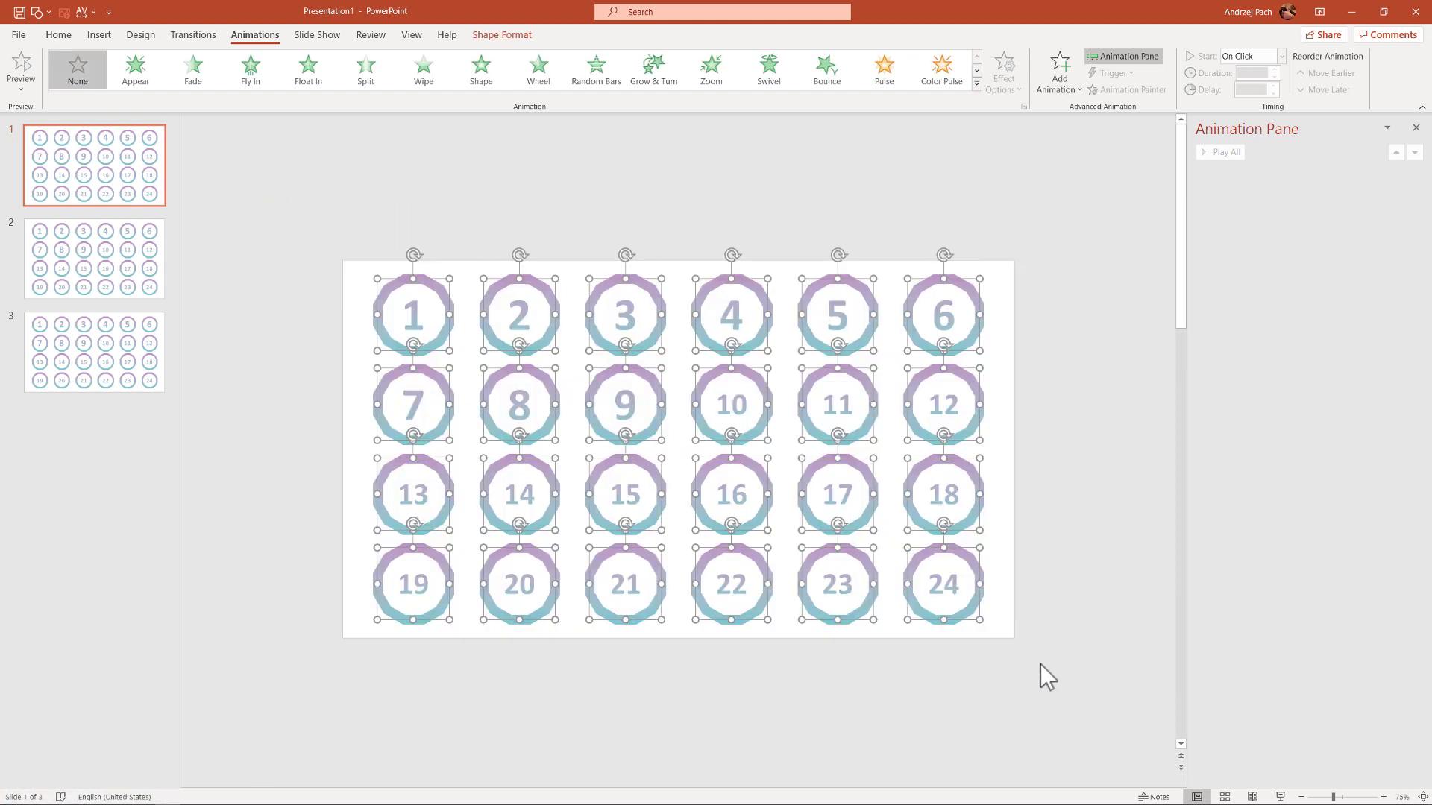
pyautogui.click(200, 70)
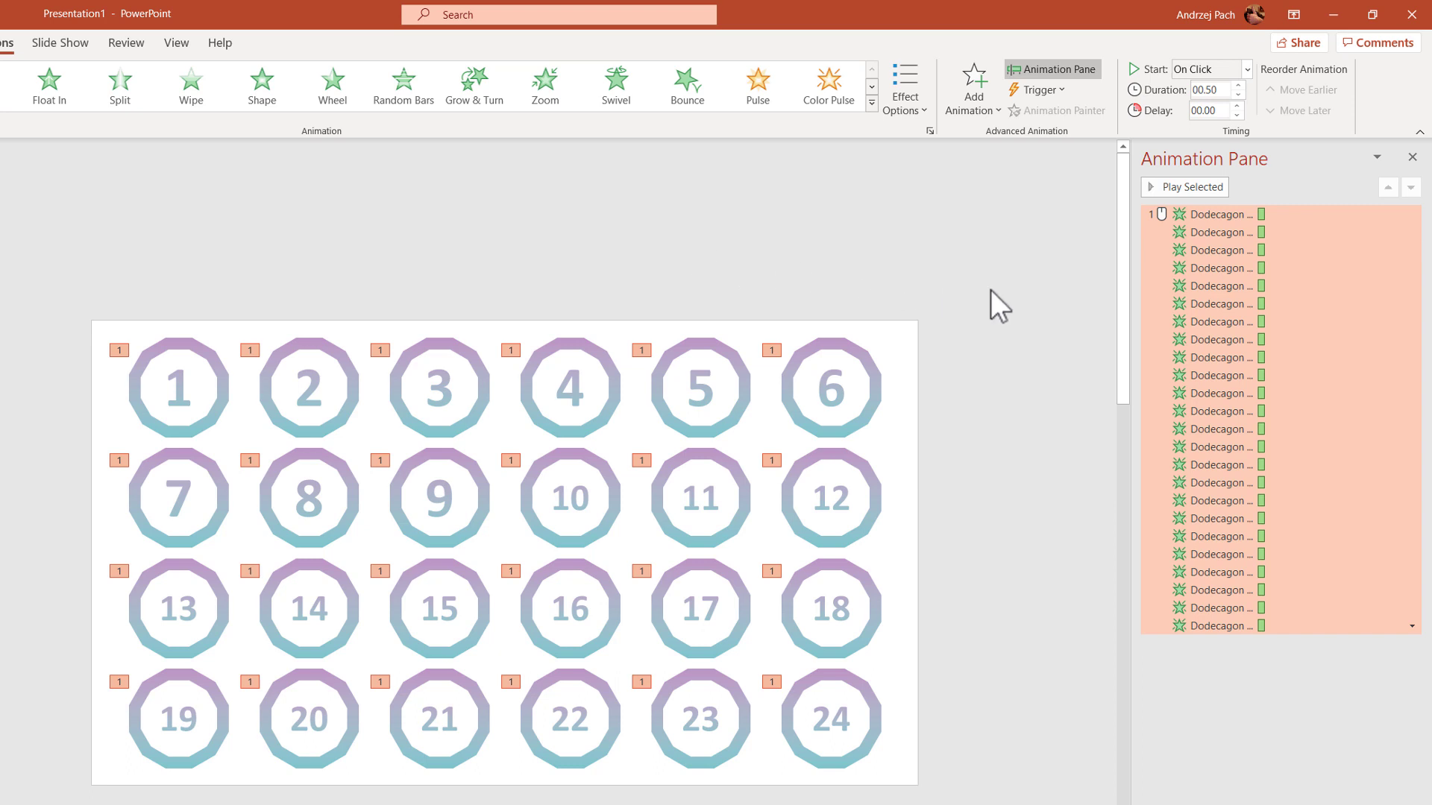
# Set the Fade animations to Start On Click, numbering them 1–24, then deselect
pyautogui.rightClick(1197, 232)
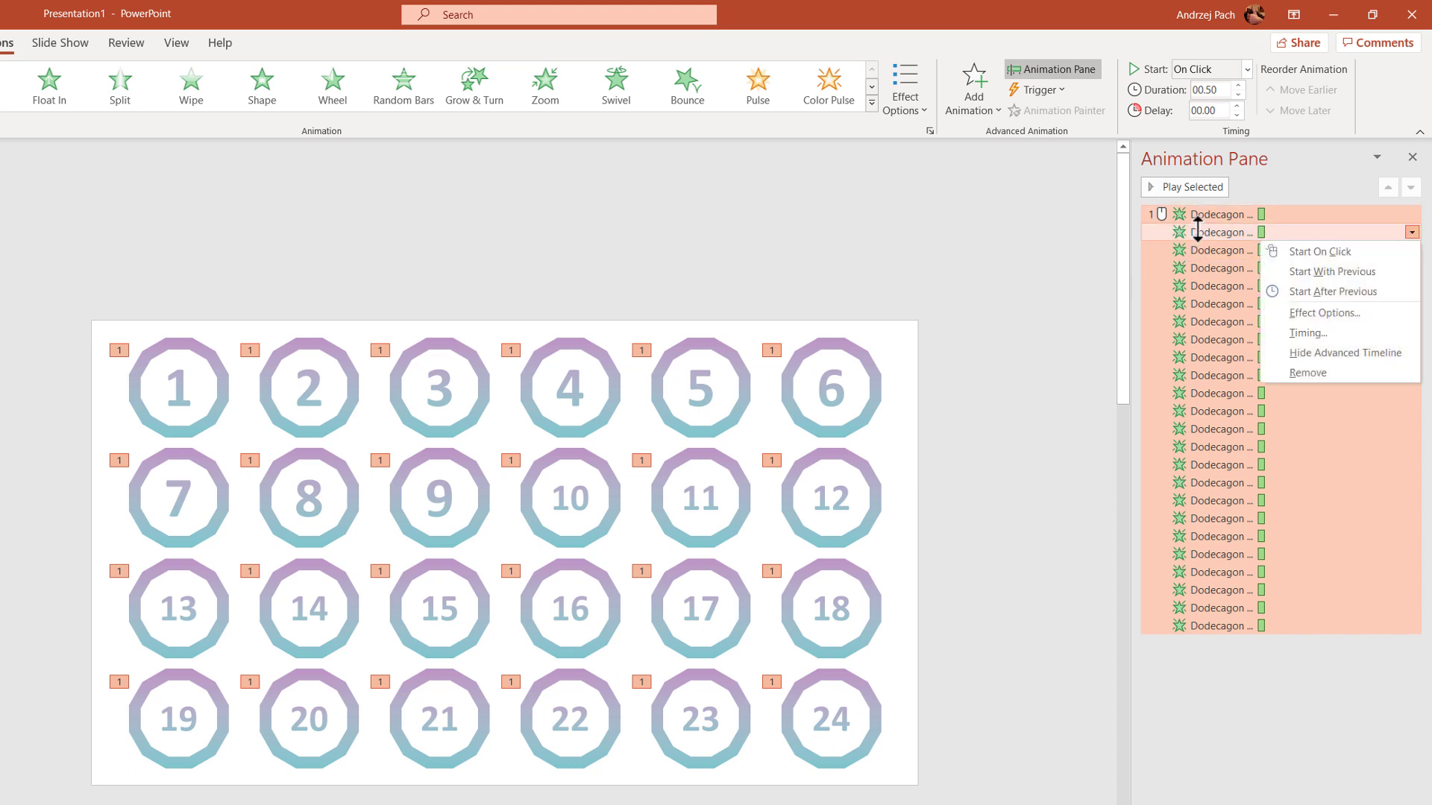
pyautogui.click(1317, 253)
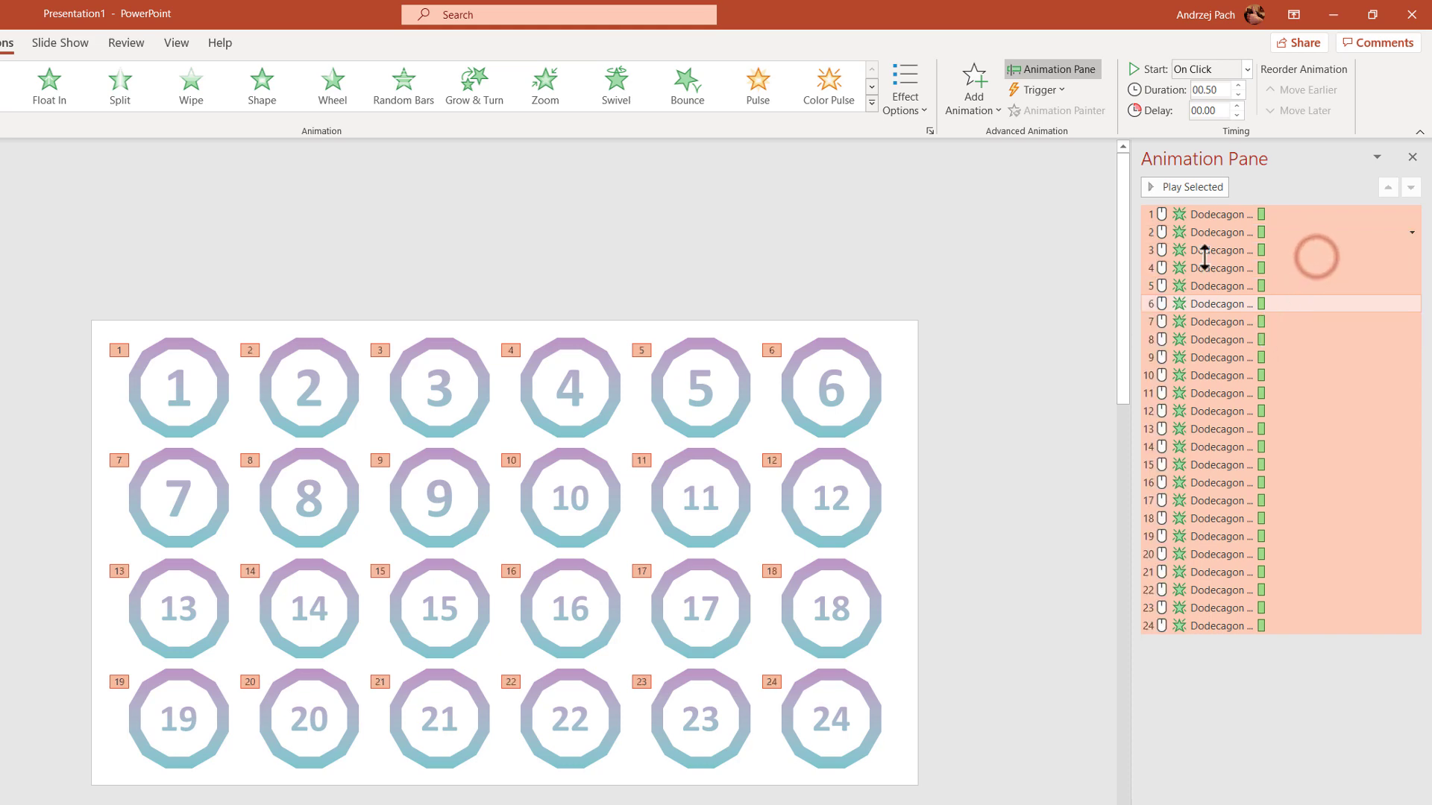
pyautogui.click(868, 263)
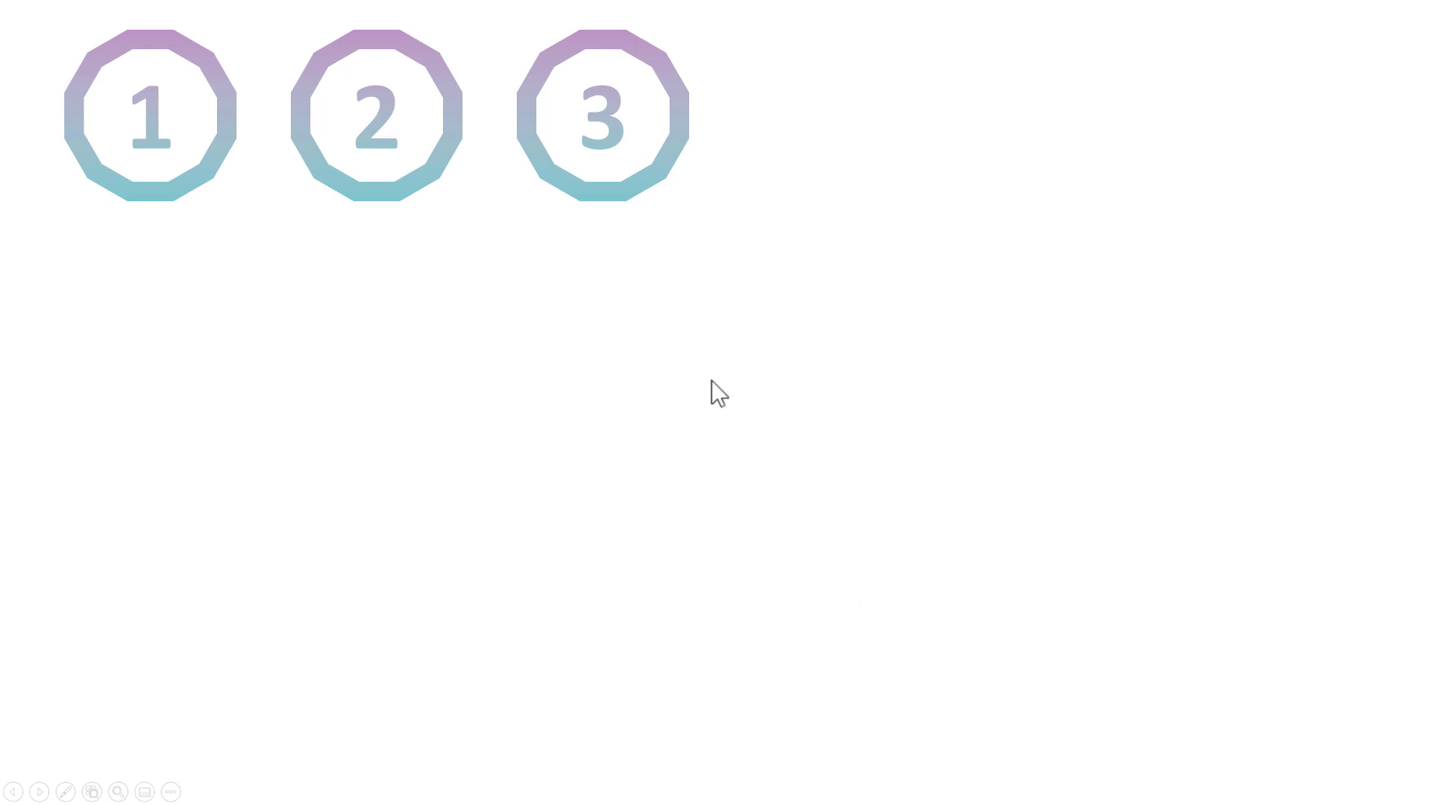
# Advance the slide show to fade in more dodecagons, then end the show
pyautogui.click(914, 127)
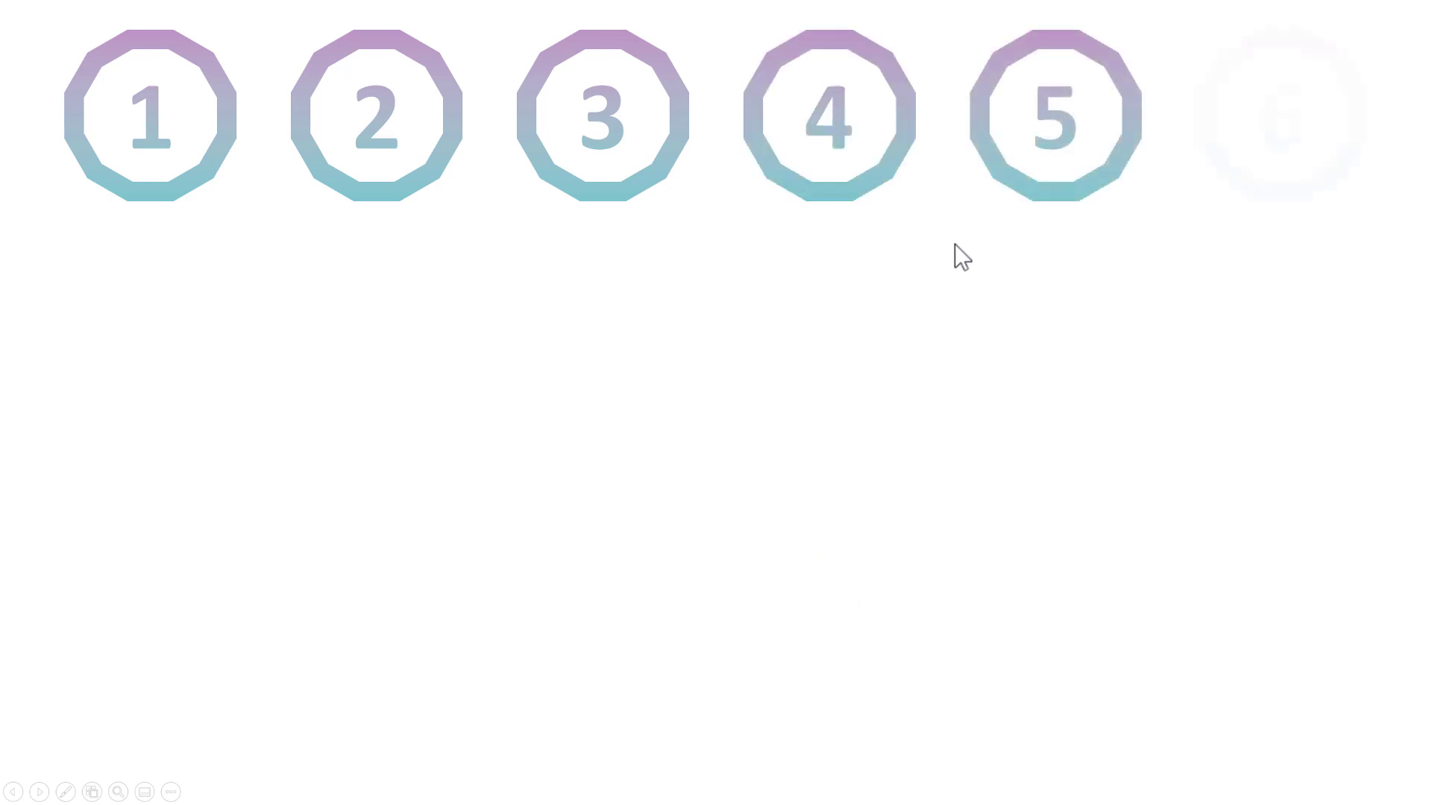
pyautogui.press('Escape')
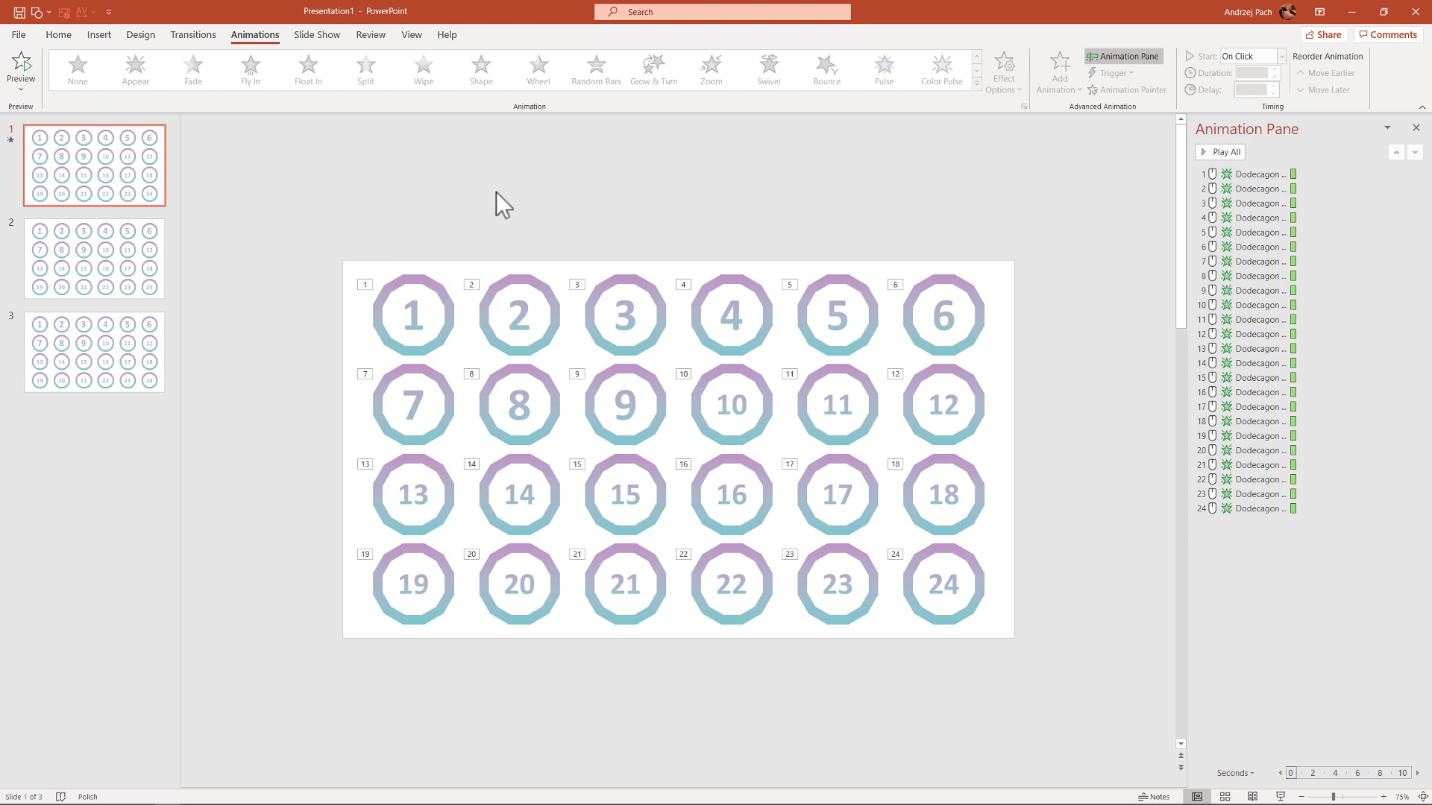
# Select dodecagons 1, 3 and 16 to locate their animation entries
pyautogui.click(452, 328)
pyautogui.click(469, 337)
pyautogui.click(627, 332)
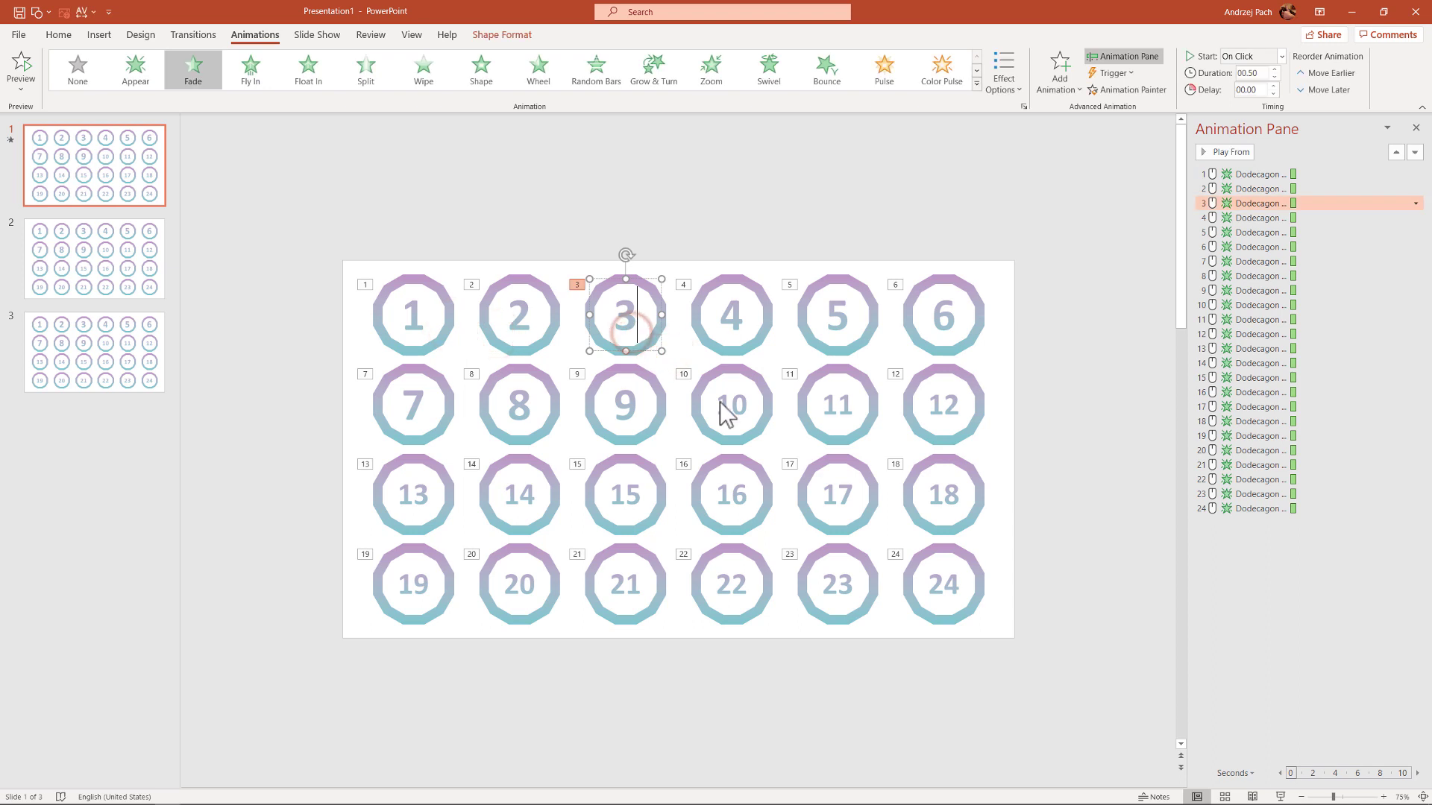
pyautogui.click(756, 525)
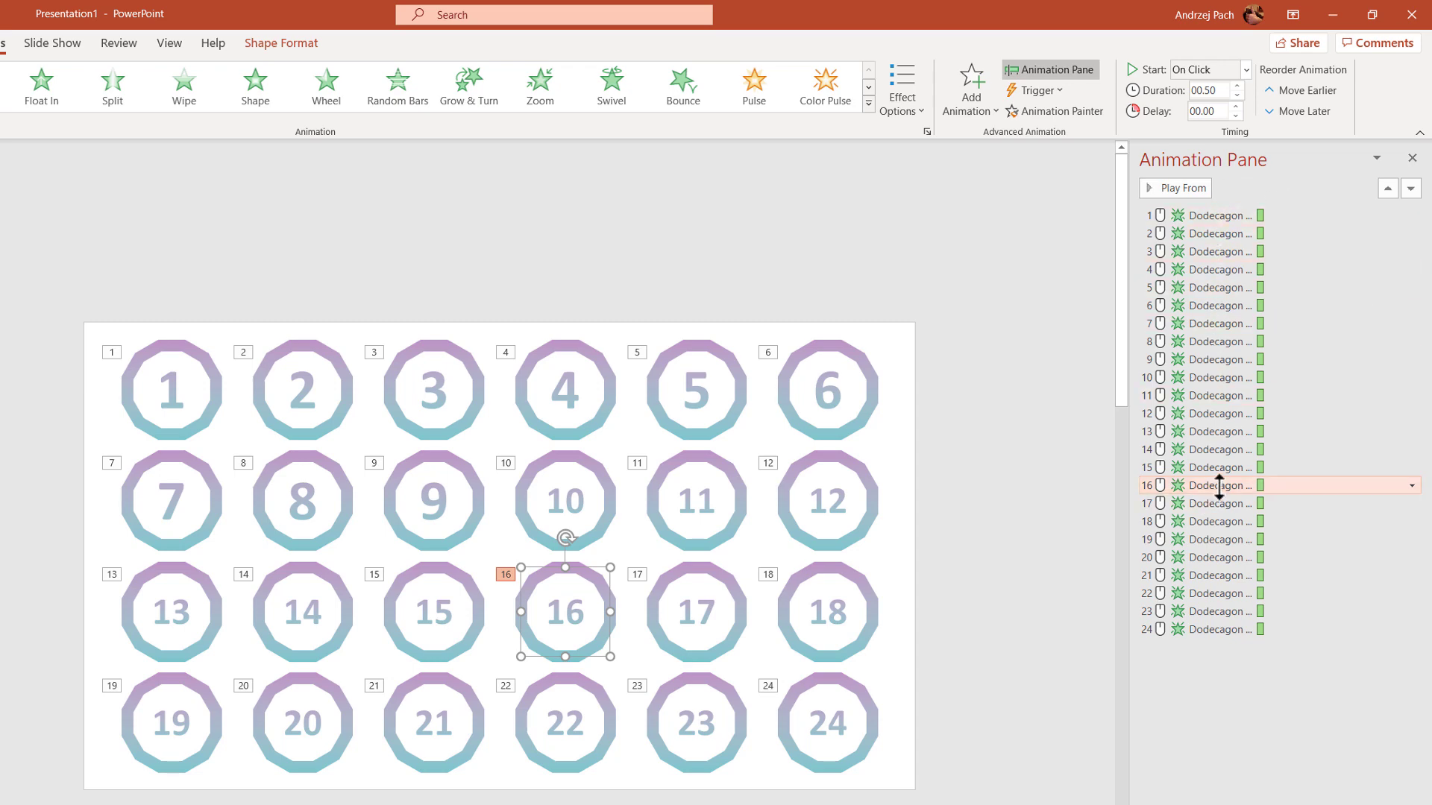
# Delete animations 12–24 and then 4–11 in the Animation Pane
pyautogui.click(1185, 629)
pyautogui.keyDown('shift'); pyautogui.click(1184, 413); pyautogui.keyUp('shift')
pyautogui.press('Delete')
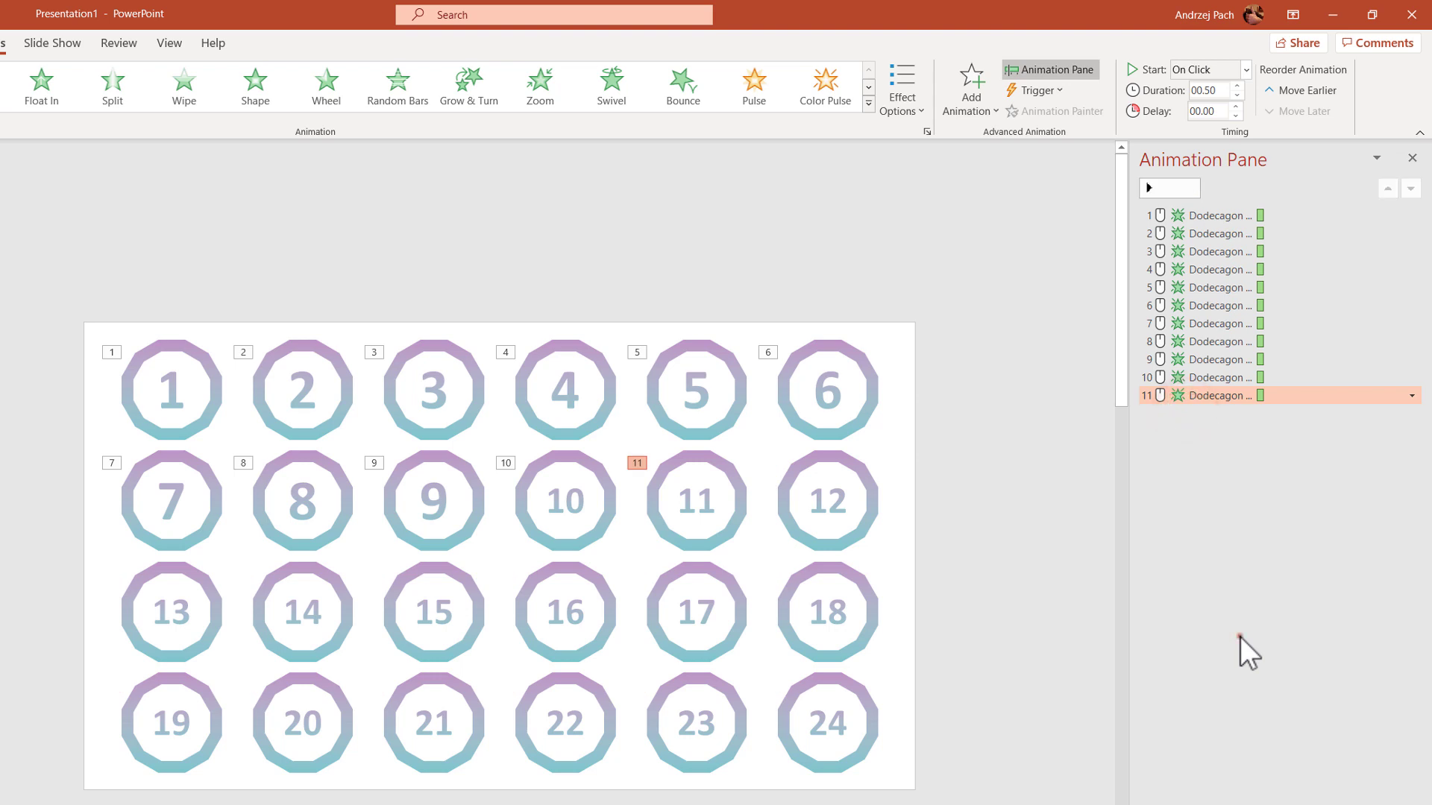
pyautogui.click(1244, 651)
pyautogui.click(1214, 399)
pyautogui.keyDown('shift'); pyautogui.click(1197, 270); pyautogui.keyUp('shift')
pyautogui.press('Delete')
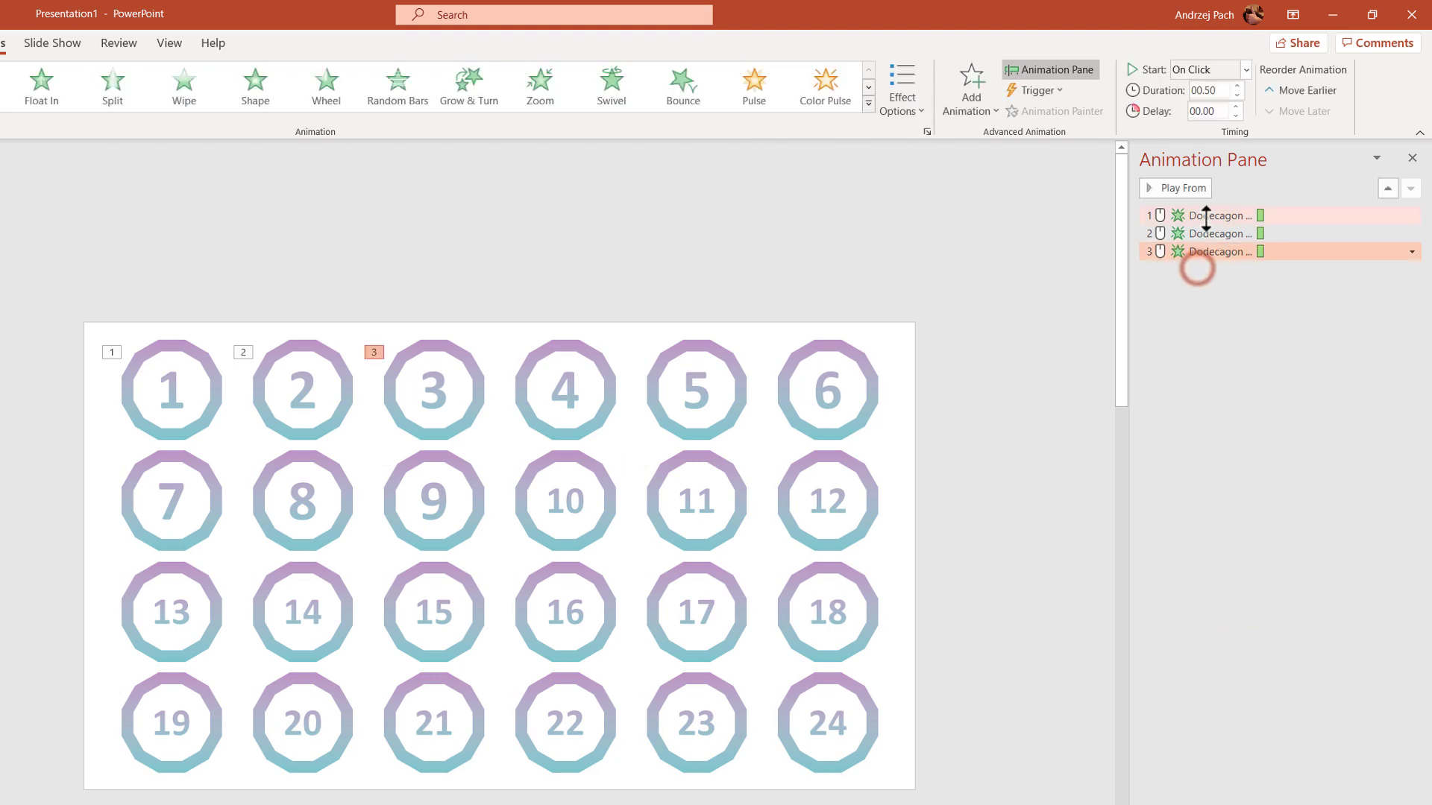
# Give dodecagons 16, 24 and 19 Fade entrances, in that order
pyautogui.click(607, 612)
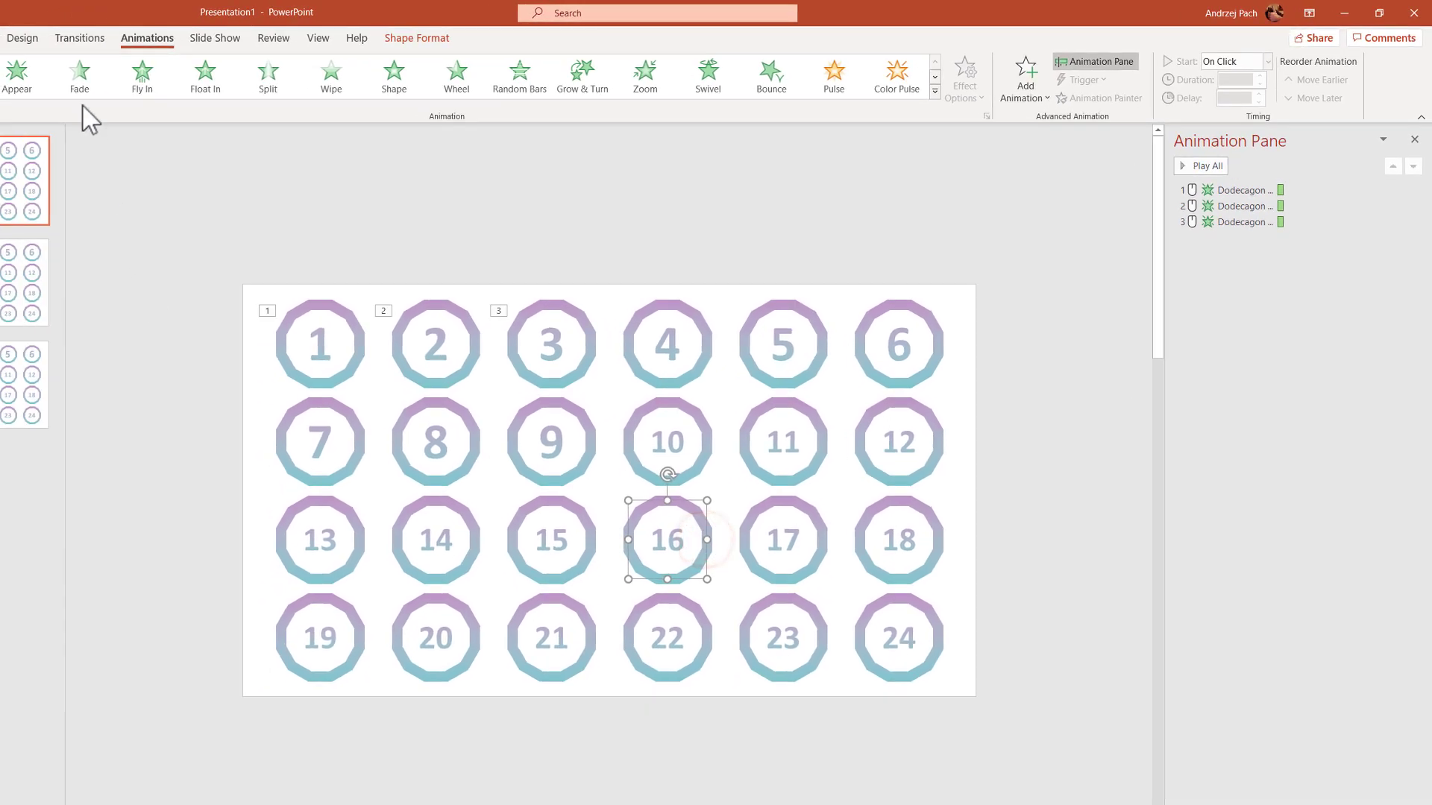
pyautogui.click(80, 75)
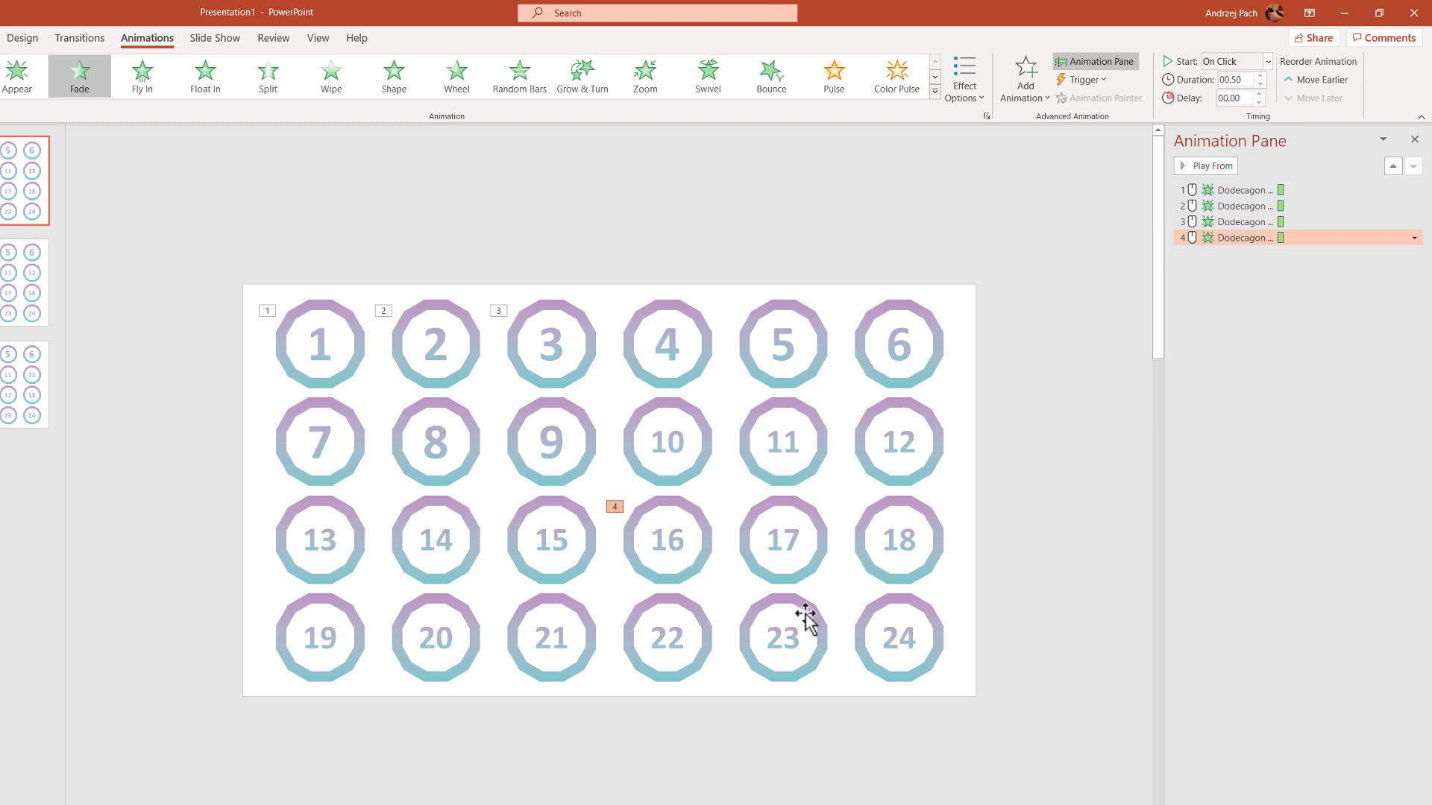
pyautogui.click(866, 668)
pyautogui.click(80, 74)
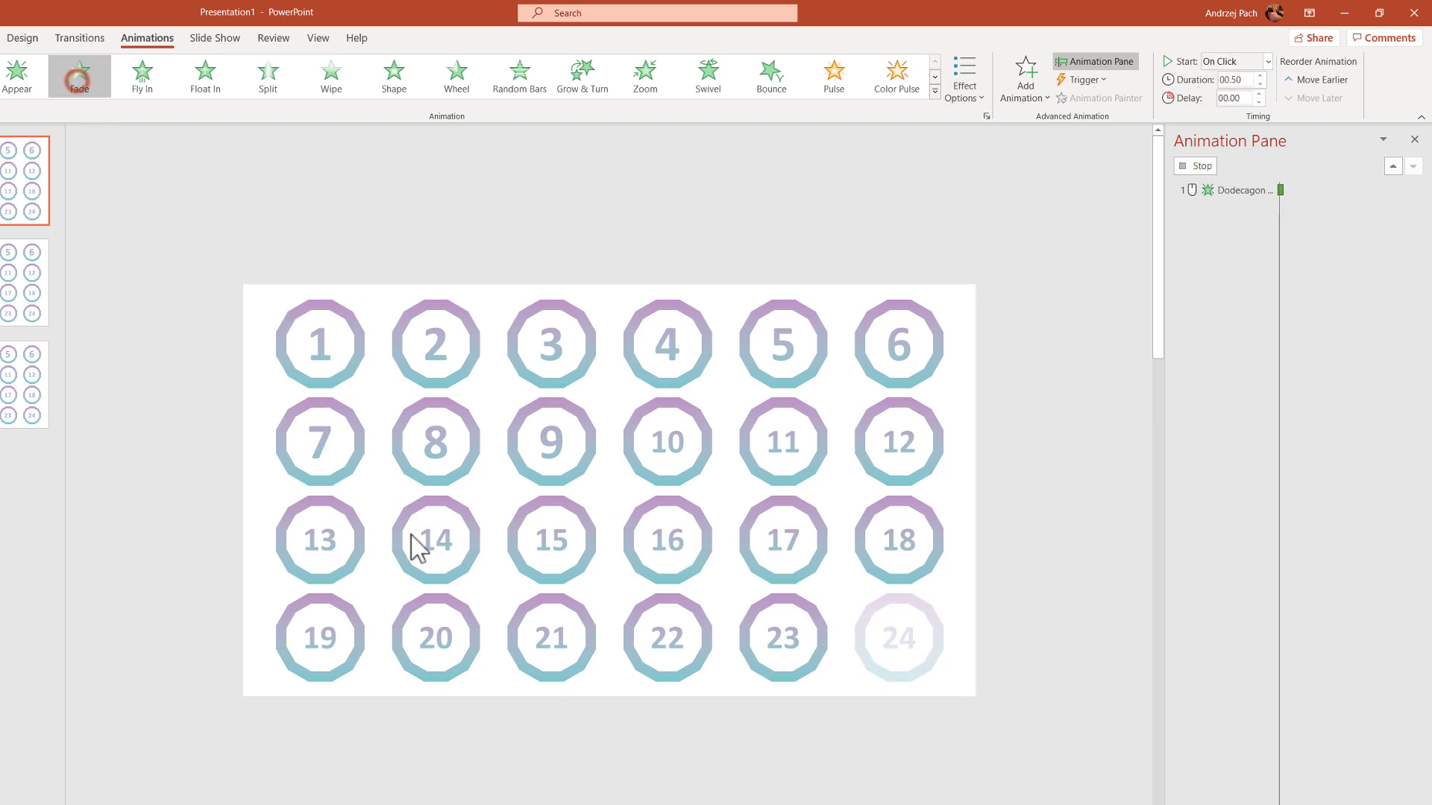
pyautogui.click(364, 640)
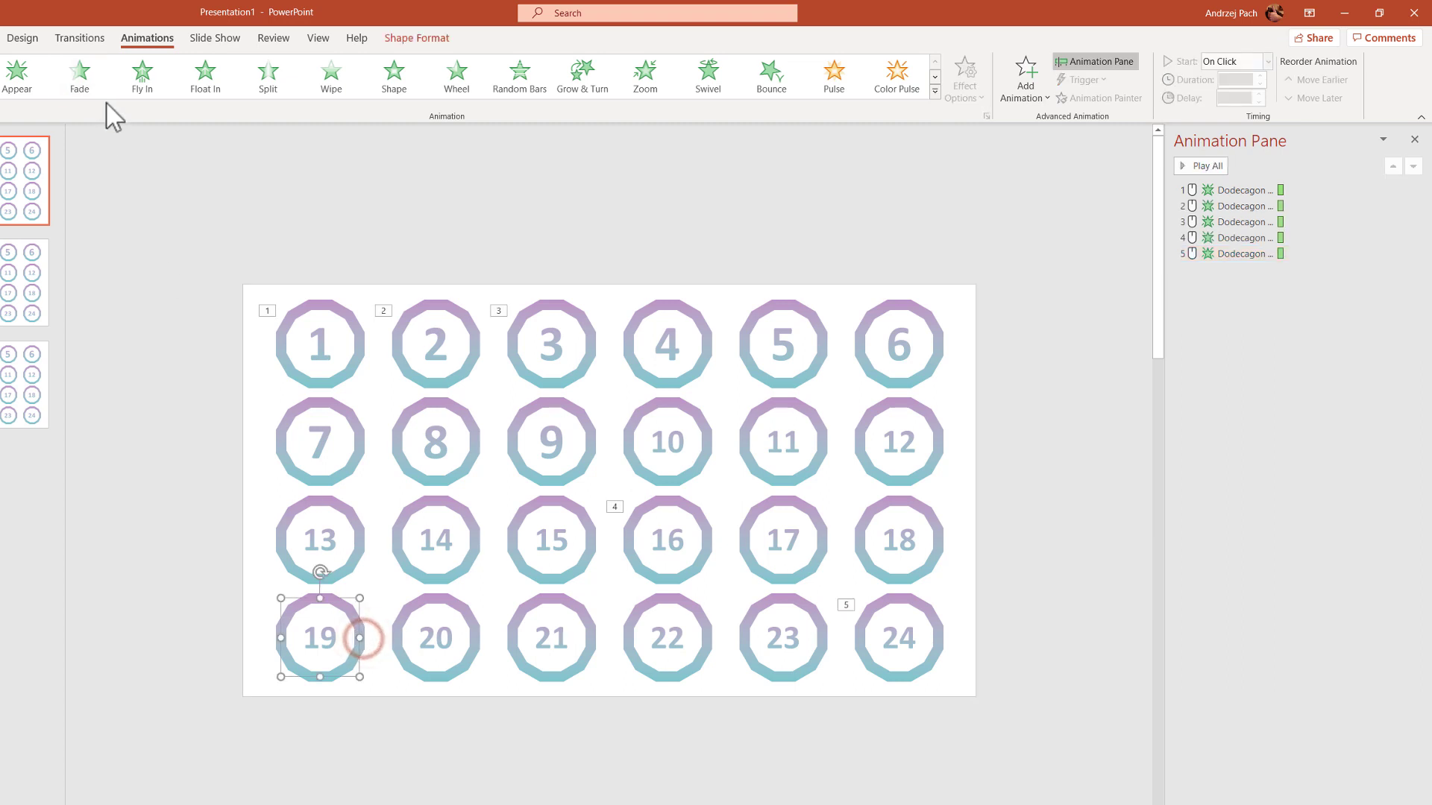
pyautogui.click(82, 75)
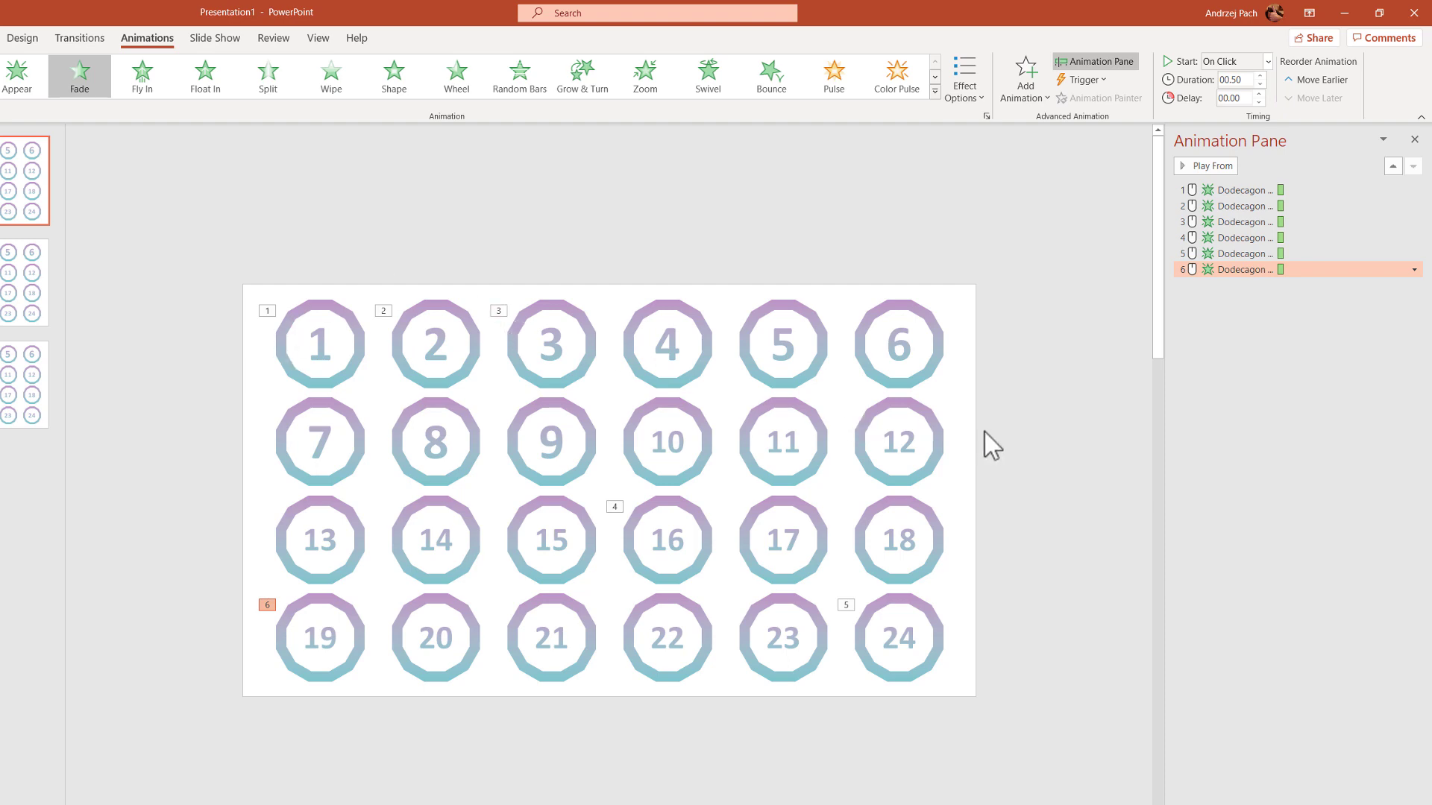
# Play the show through fades 1–3, 16, 24 and 19, then go to slide 2
pyautogui.press('F5')
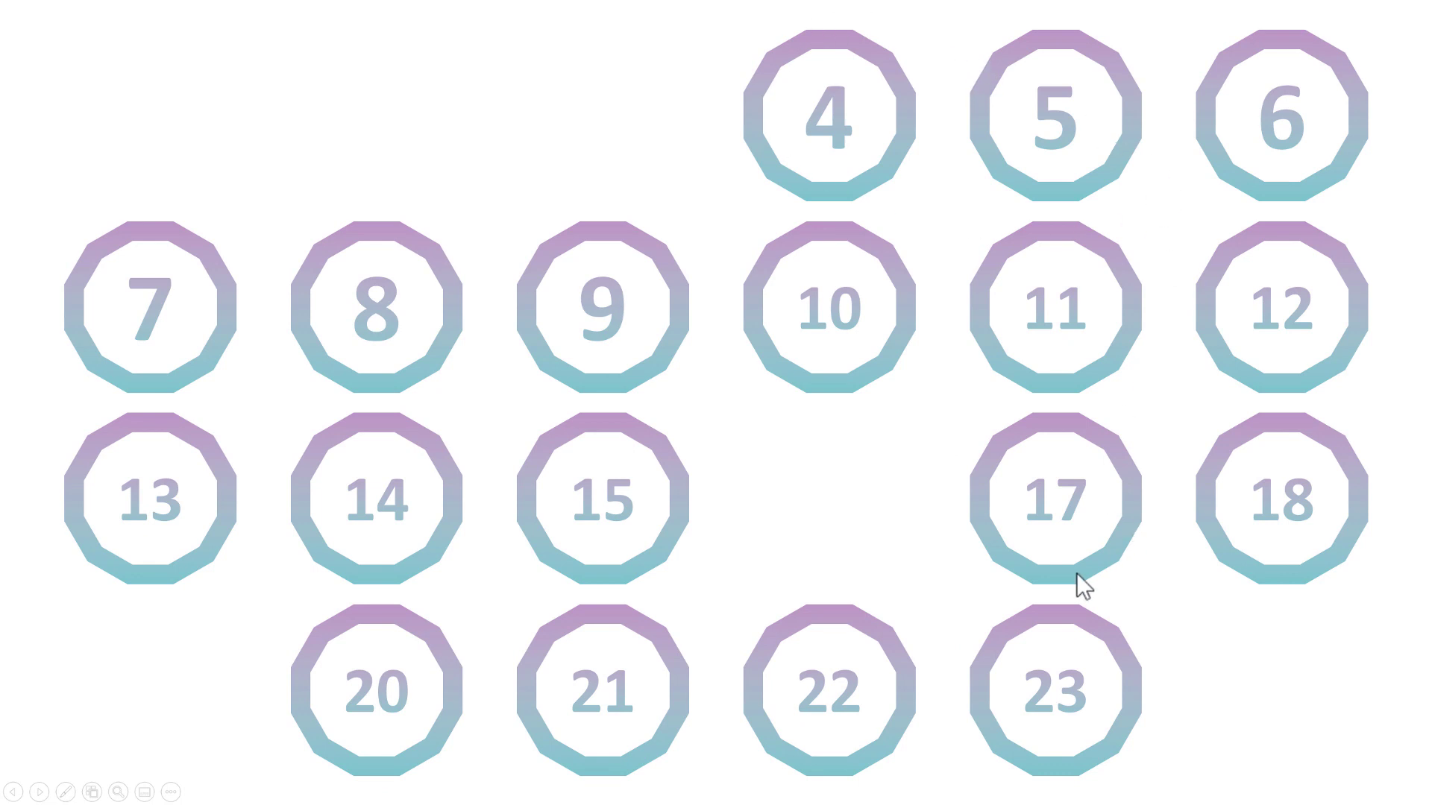
pyautogui.click(124, 131)
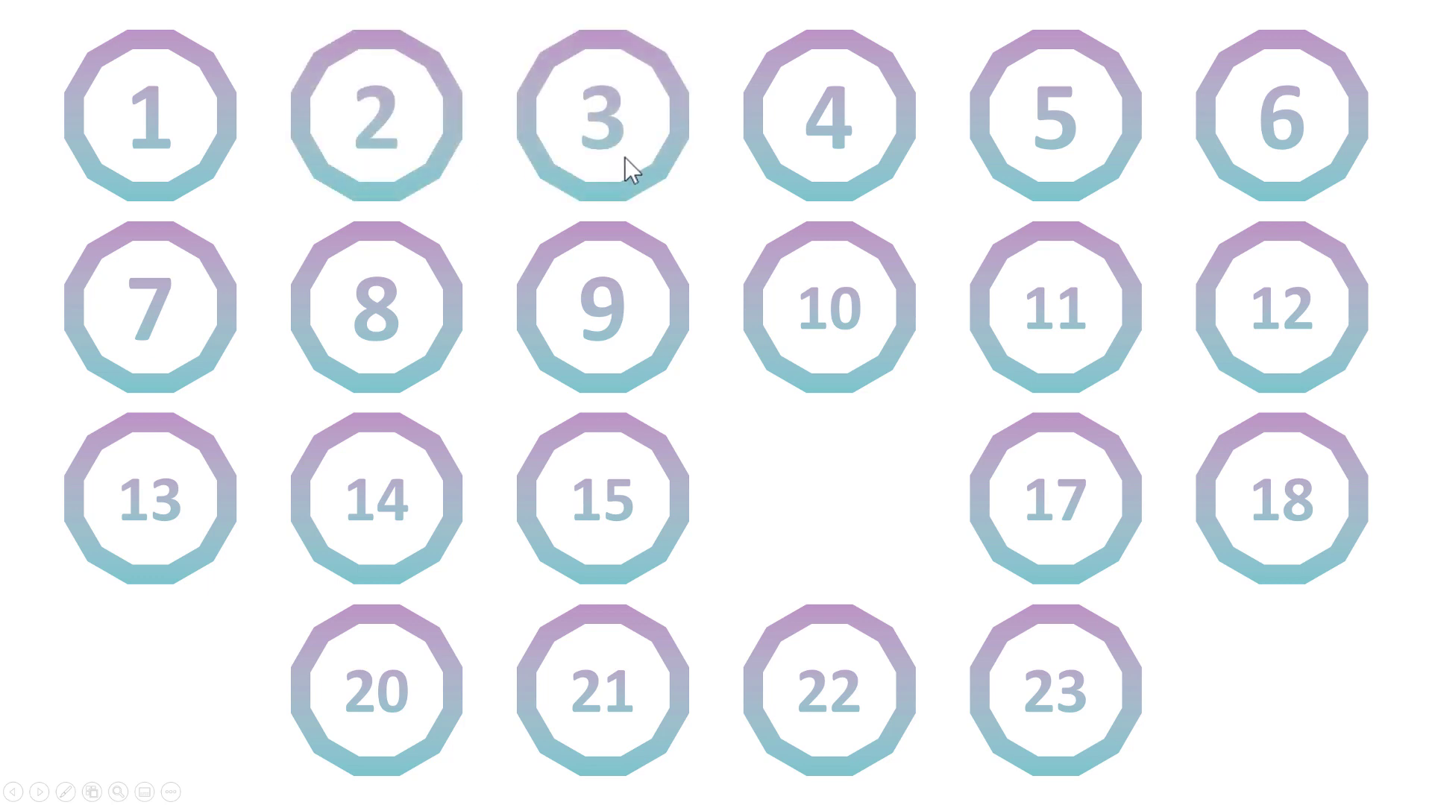
pyautogui.click(1265, 695)
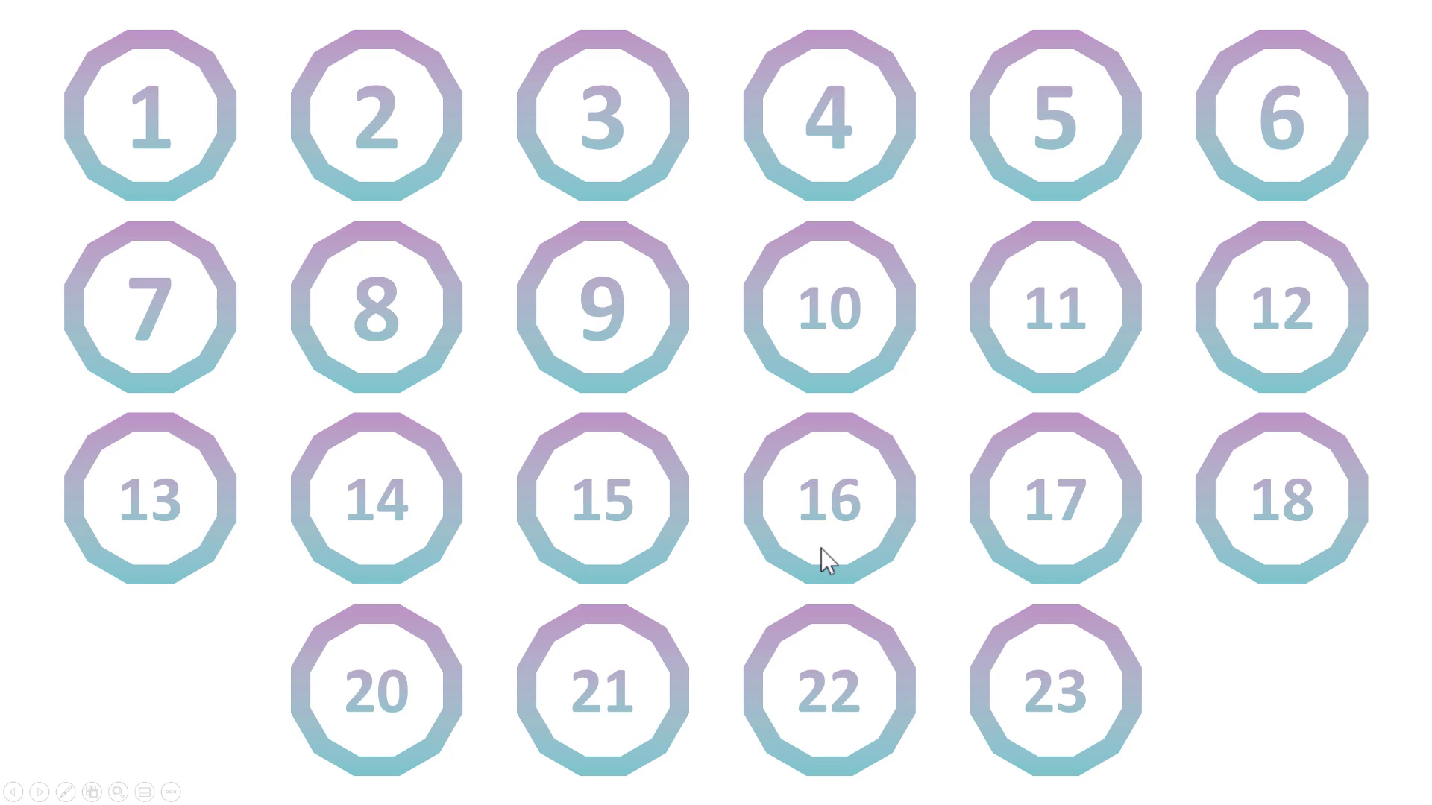
pyautogui.click(1260, 683)
pyautogui.click(245, 665)
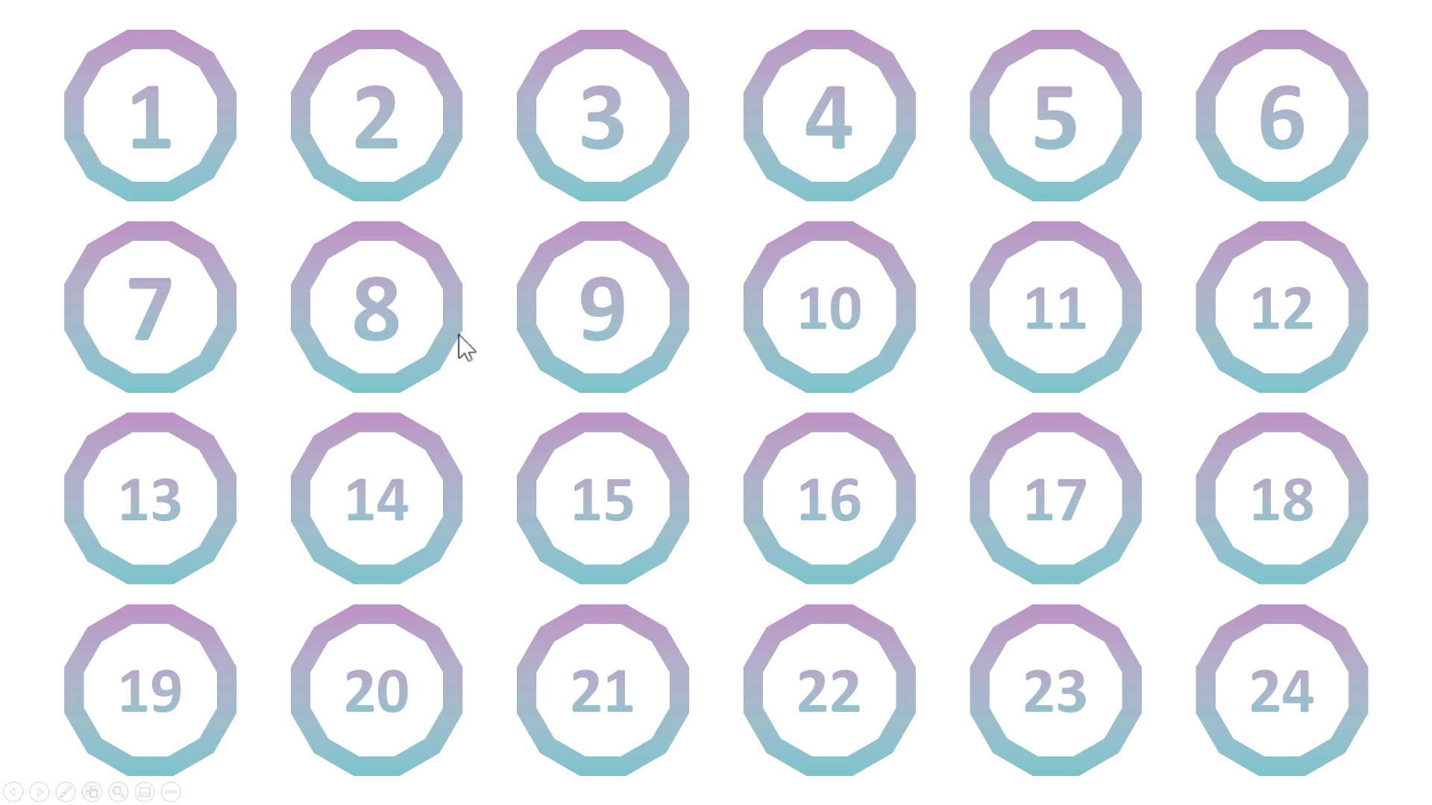
pyautogui.press('Escape')
pyautogui.click(59, 255)
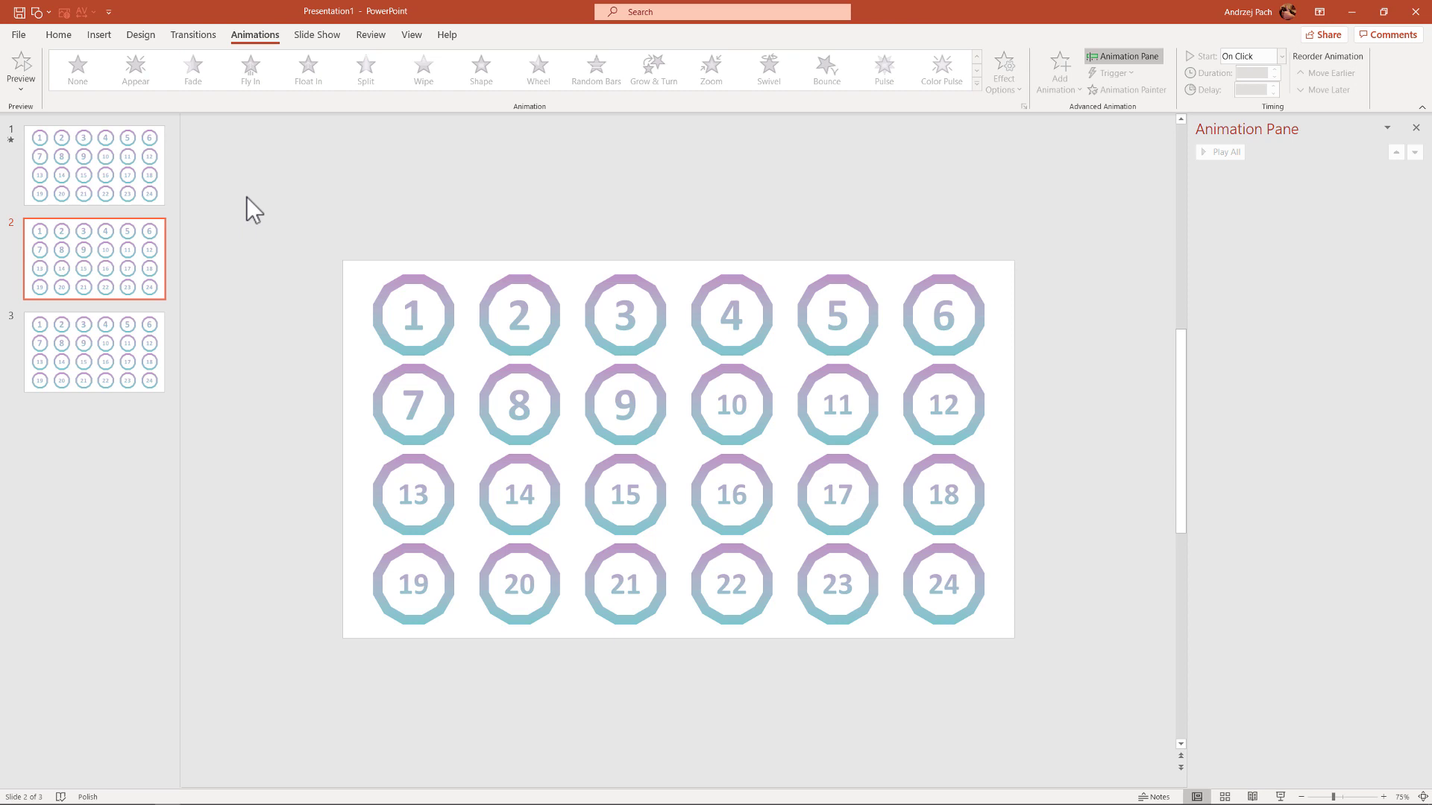
# Select all 24 dodecagons on slide 2 and apply a Fly In entrance
pyautogui.moveTo(246, 195); pyautogui.dragTo(1098, 736)
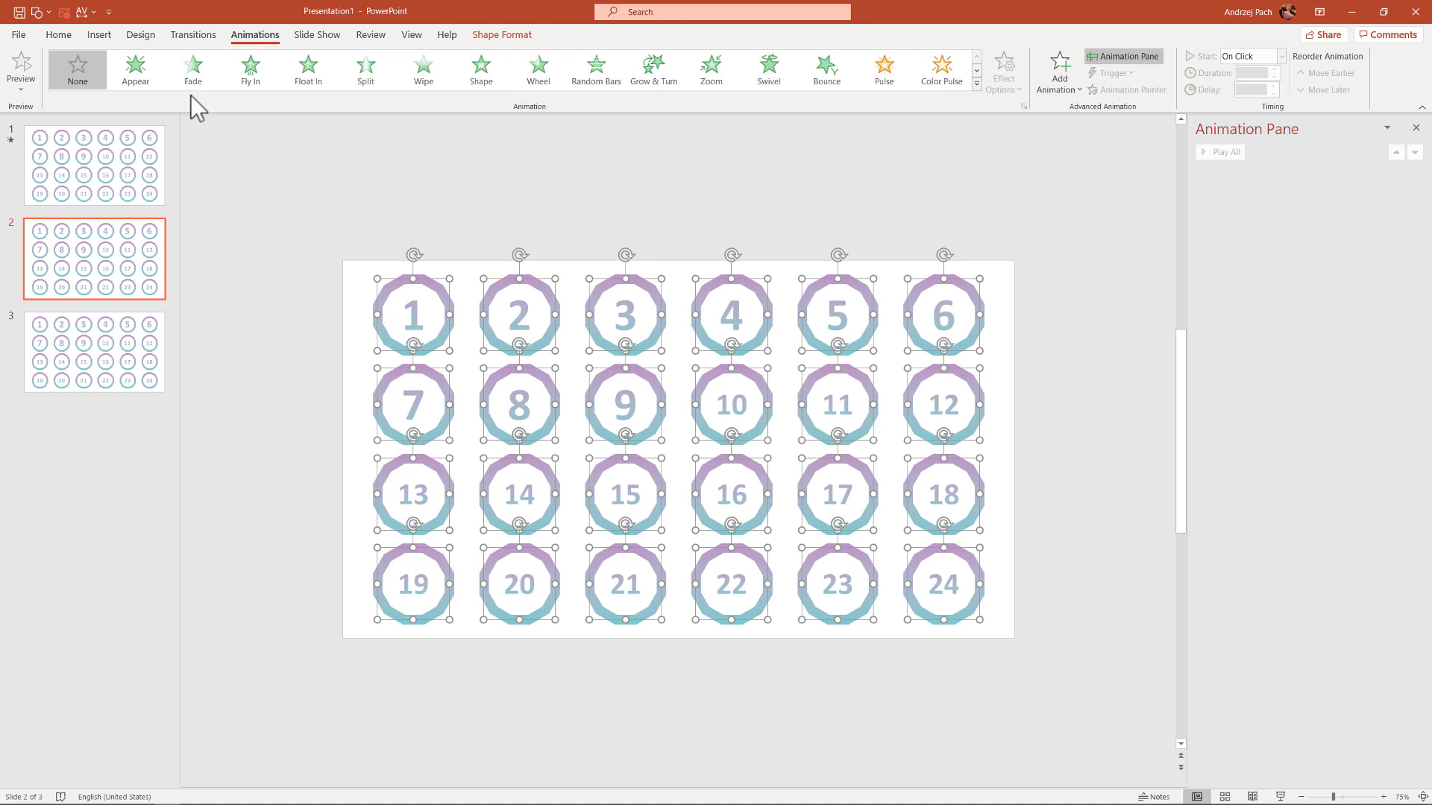
pyautogui.click(257, 70)
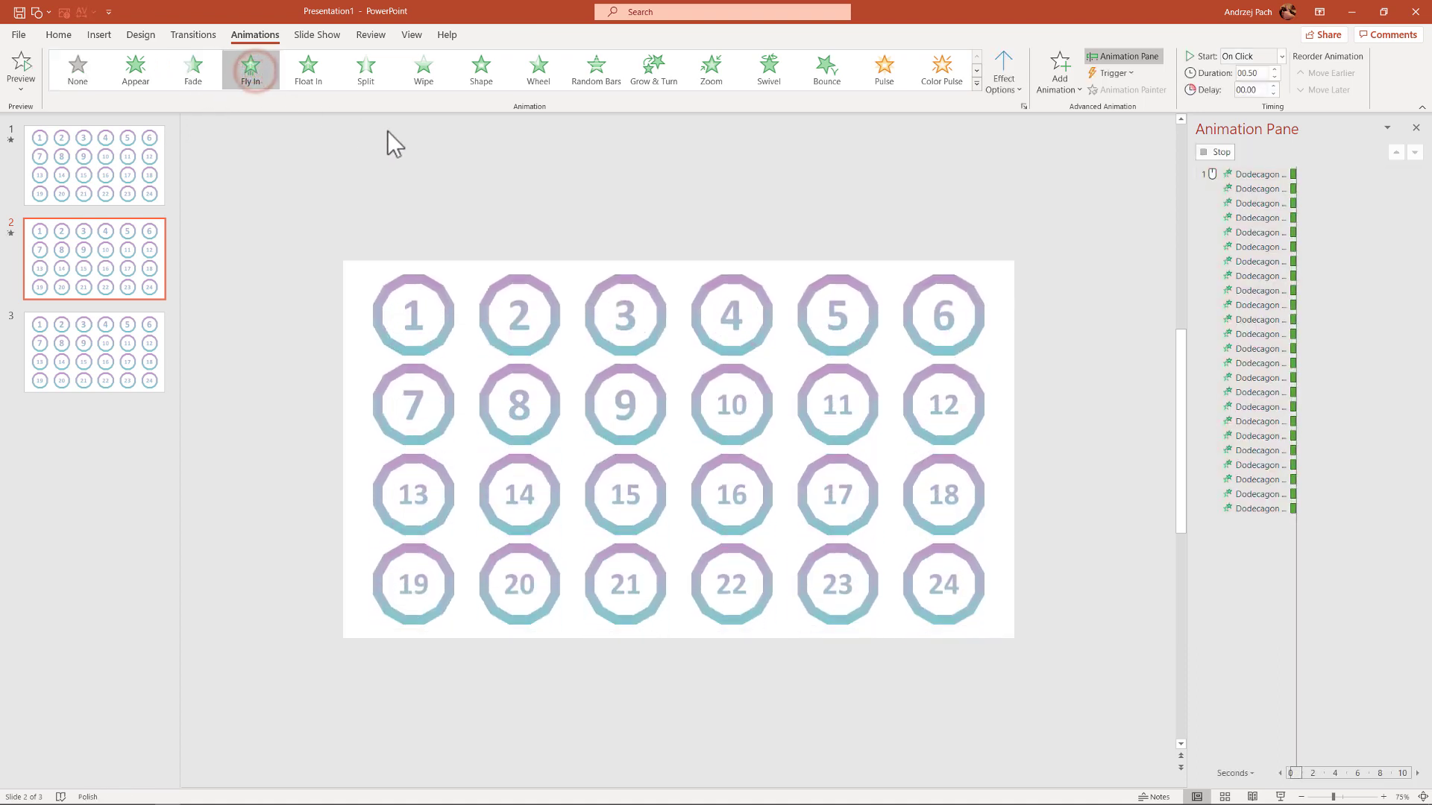
pyautogui.click(387, 132)
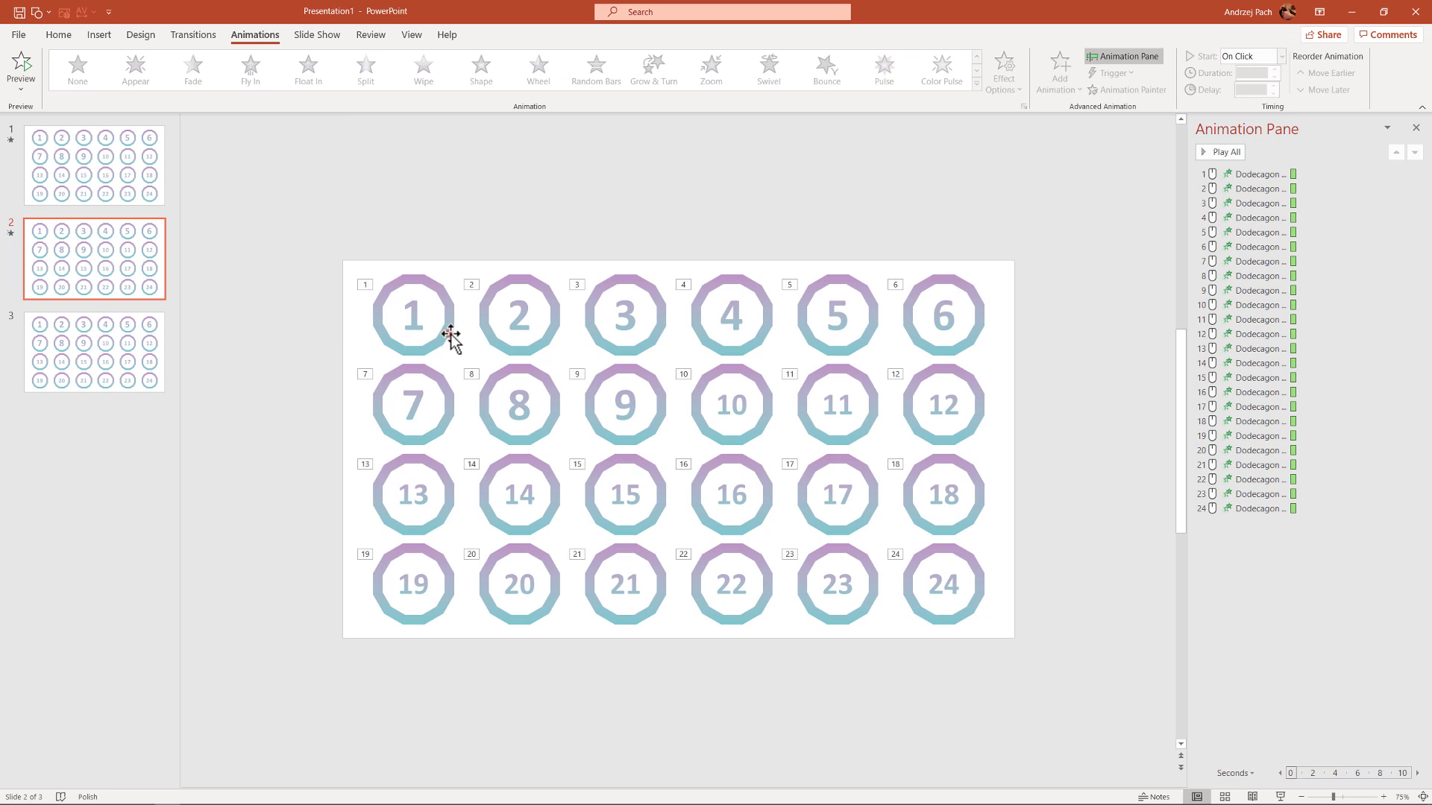
# Select dodecagons 2, 3 and 16 to find their animation entries
pyautogui.click(514, 341)
pyautogui.click(620, 346)
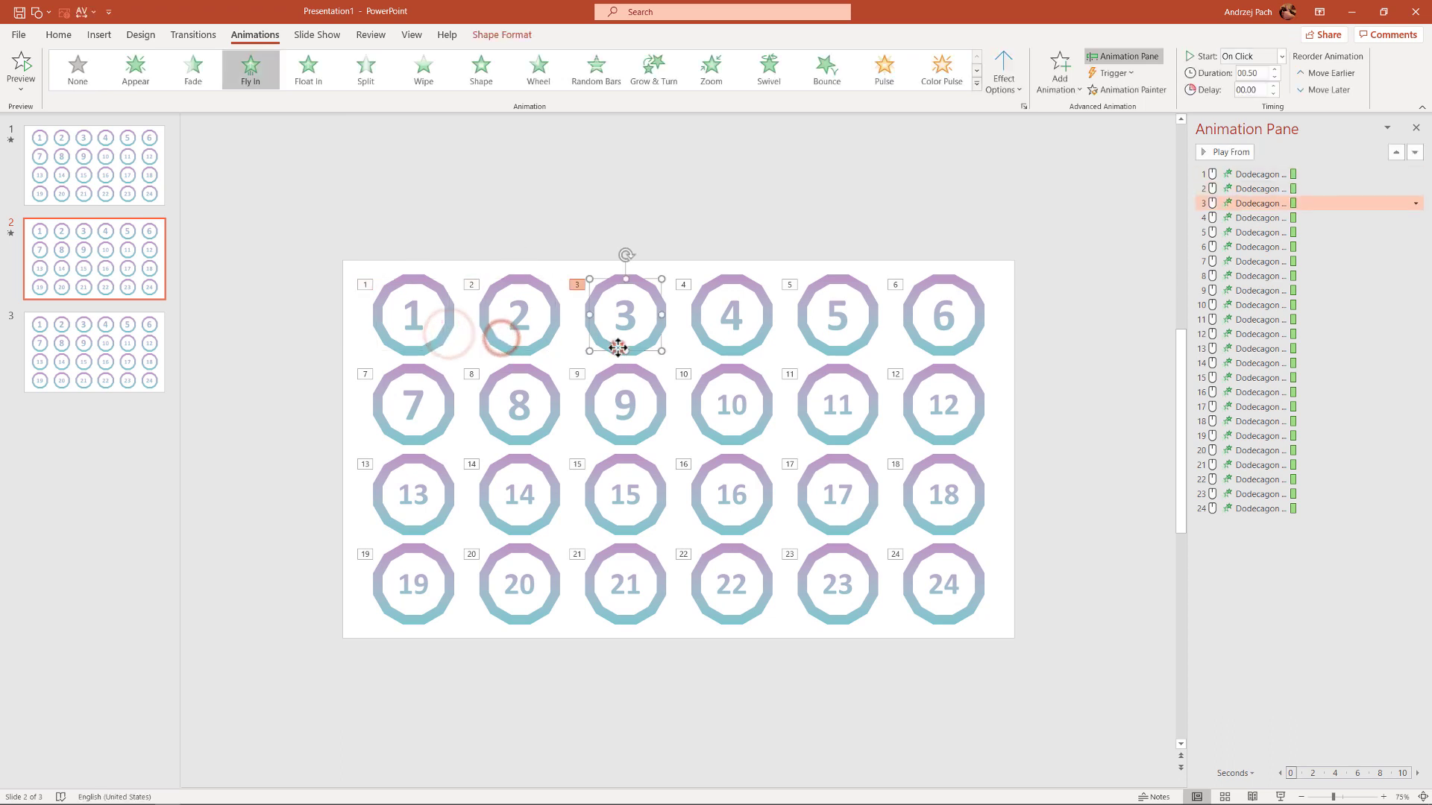
pyautogui.click(725, 523)
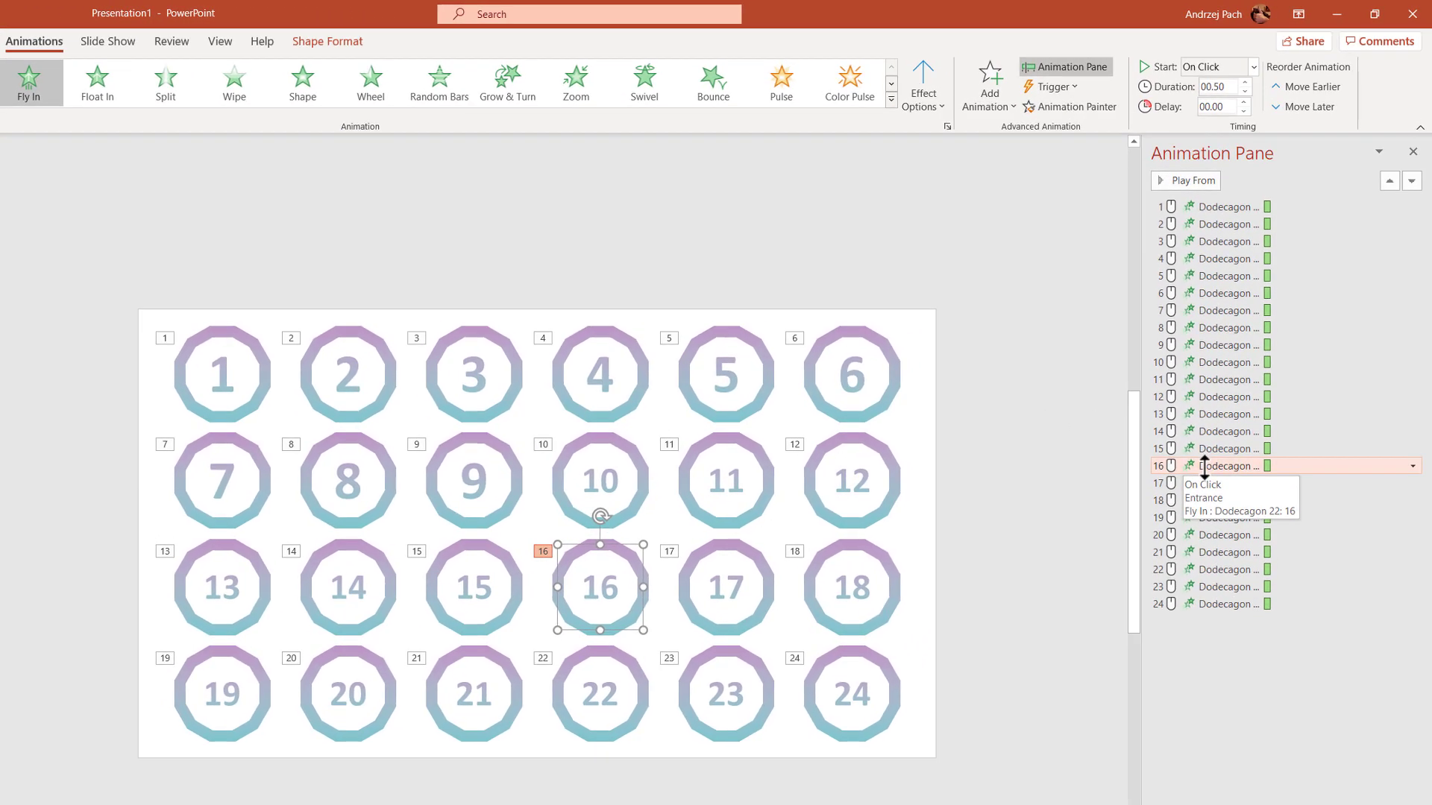
# Drag dodecagon 16's Fly In entry up to fourth place, right after dodecagon 3
pyautogui.moveTo(1204, 466); pyautogui.dragTo(1177, 253)
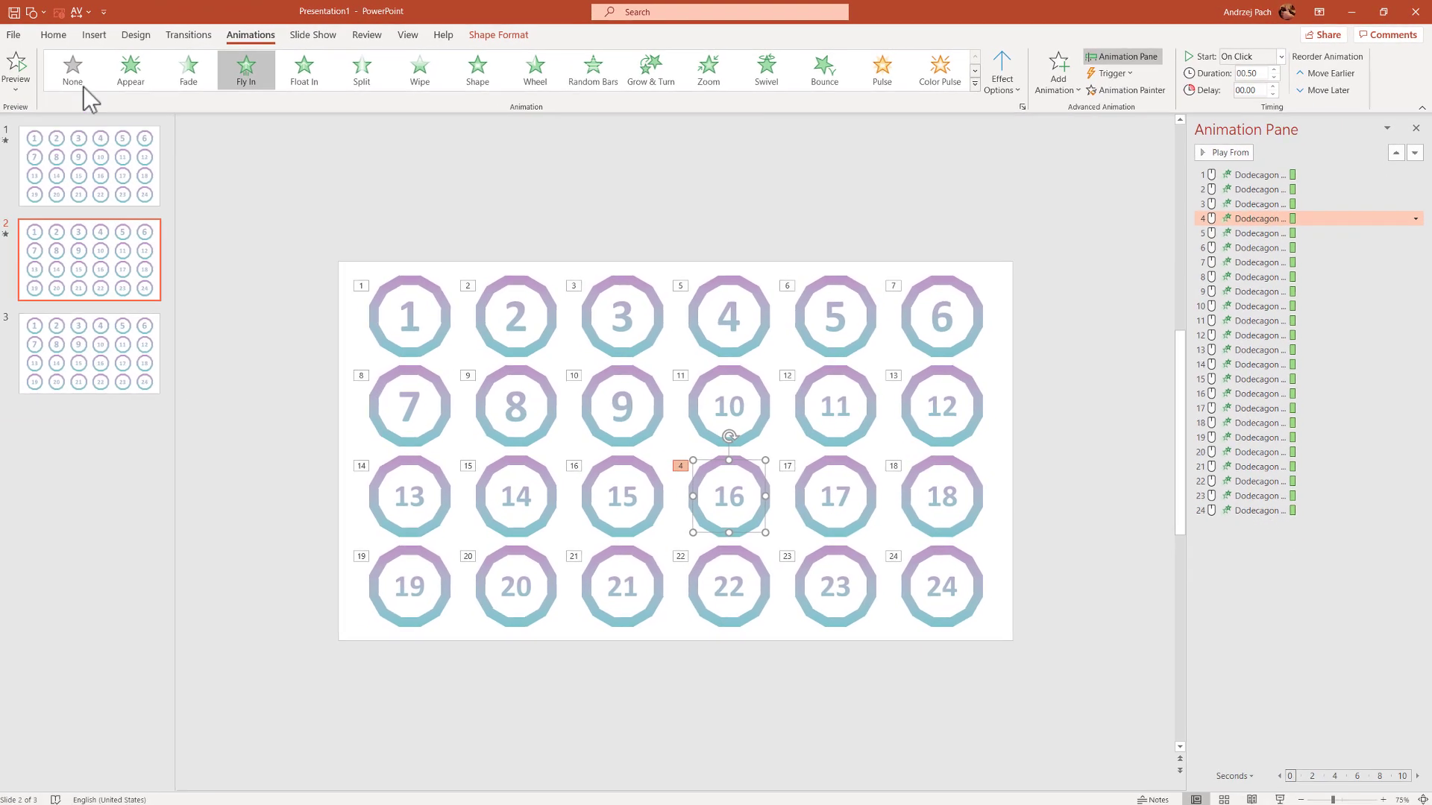
pyautogui.click(58, 35)
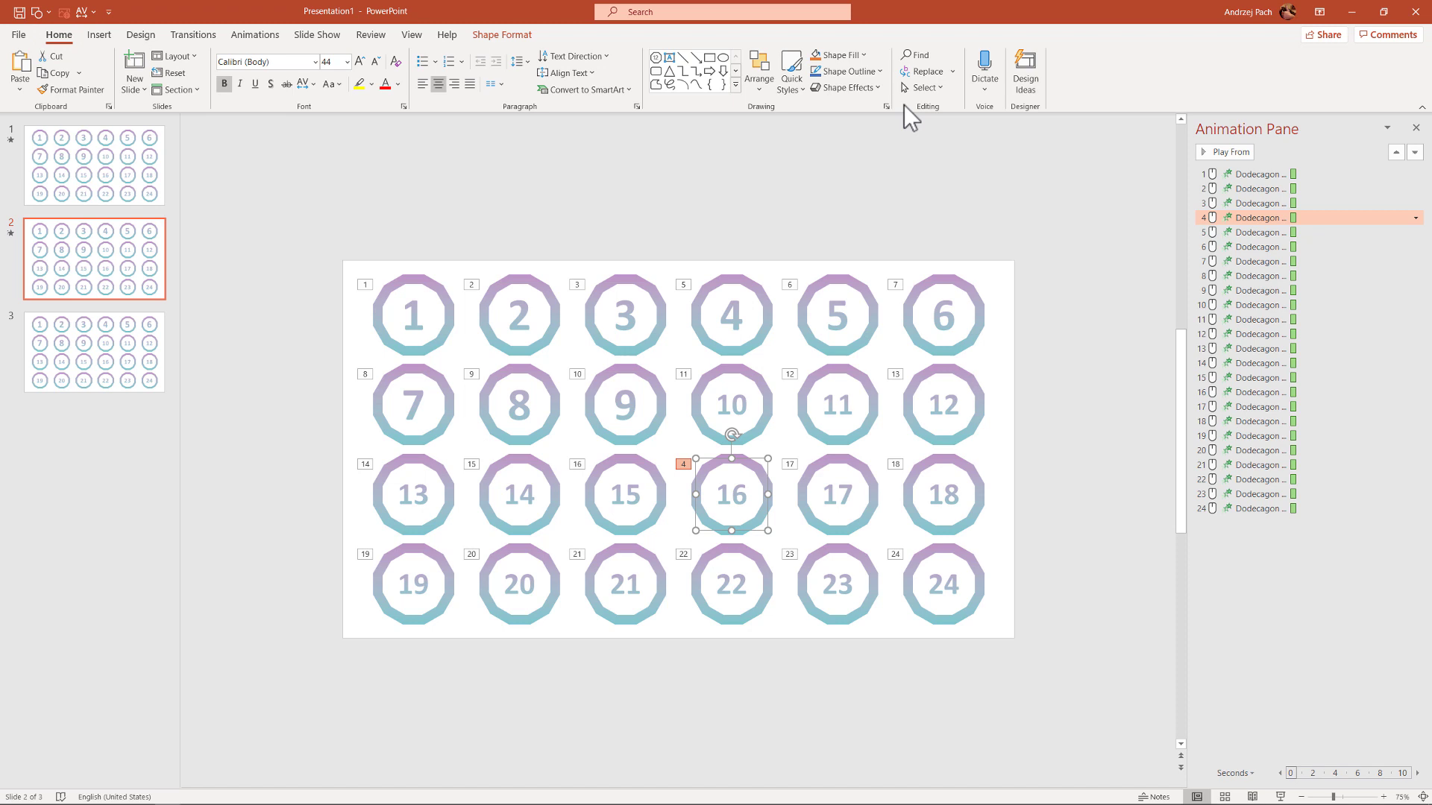
pyautogui.click(922, 87)
# In the Selection Pane, rename shape 9's object (Dodecagon 15) to '9'
pyautogui.click(958, 146)
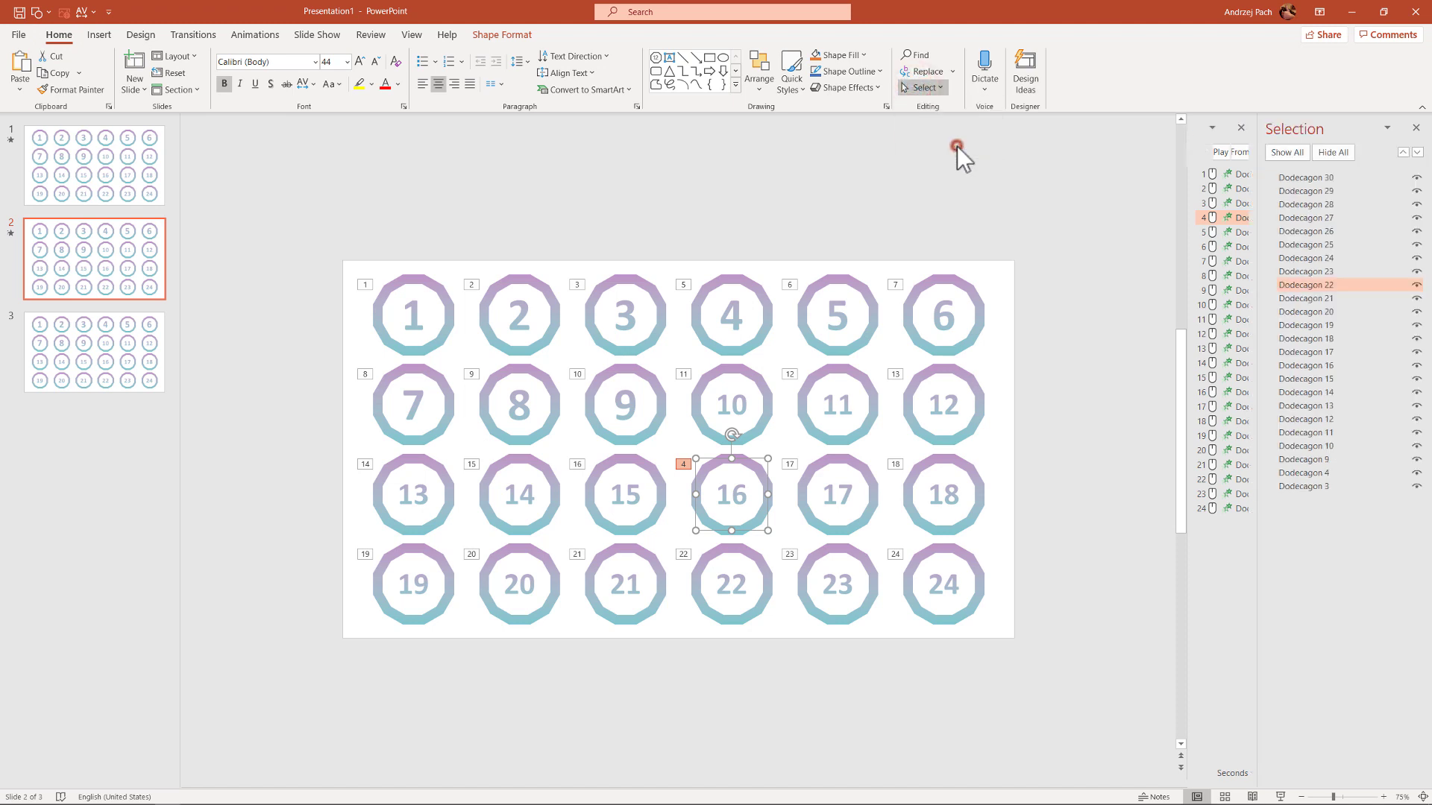
pyautogui.click(1306, 298)
pyautogui.click(1326, 377)
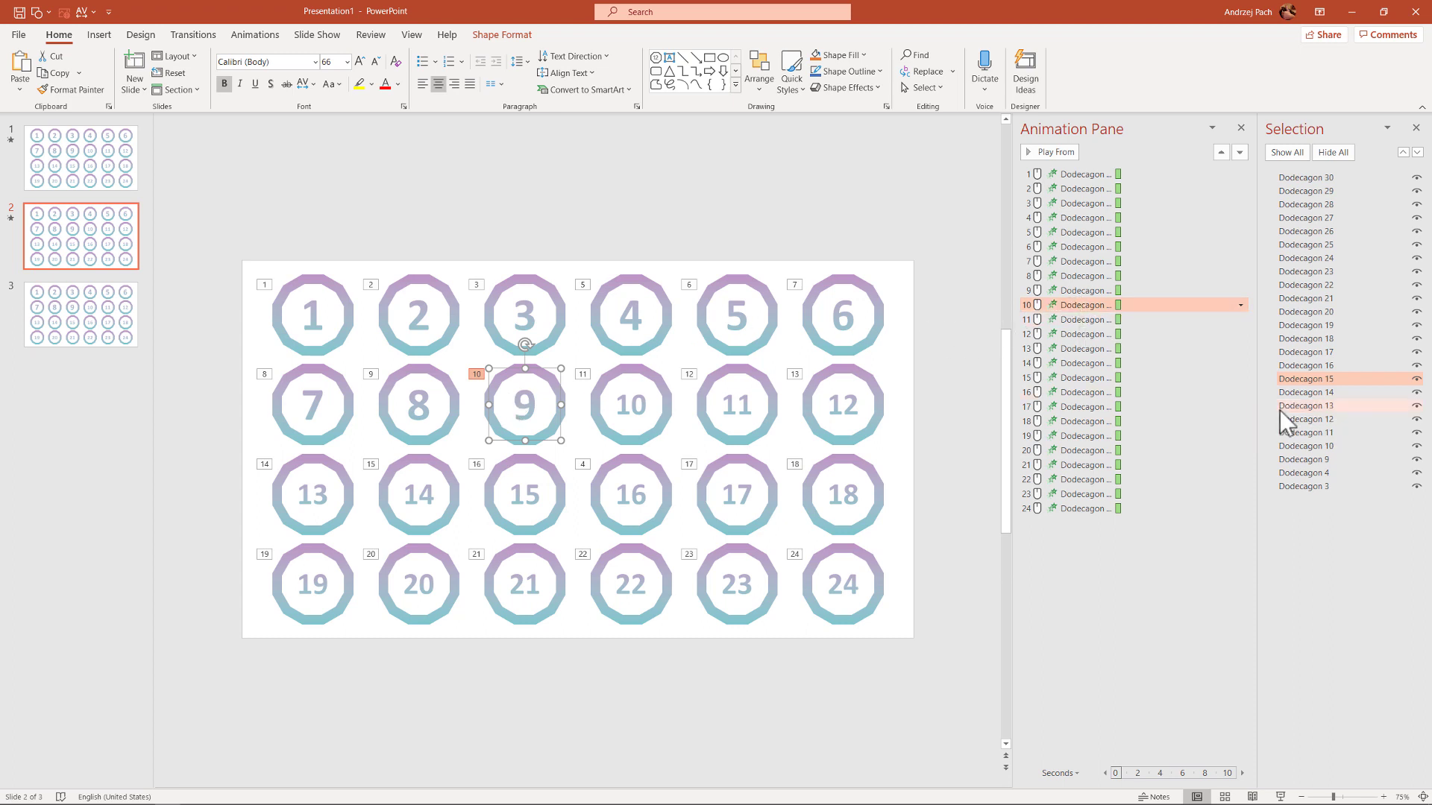
pyautogui.click(1304, 379)
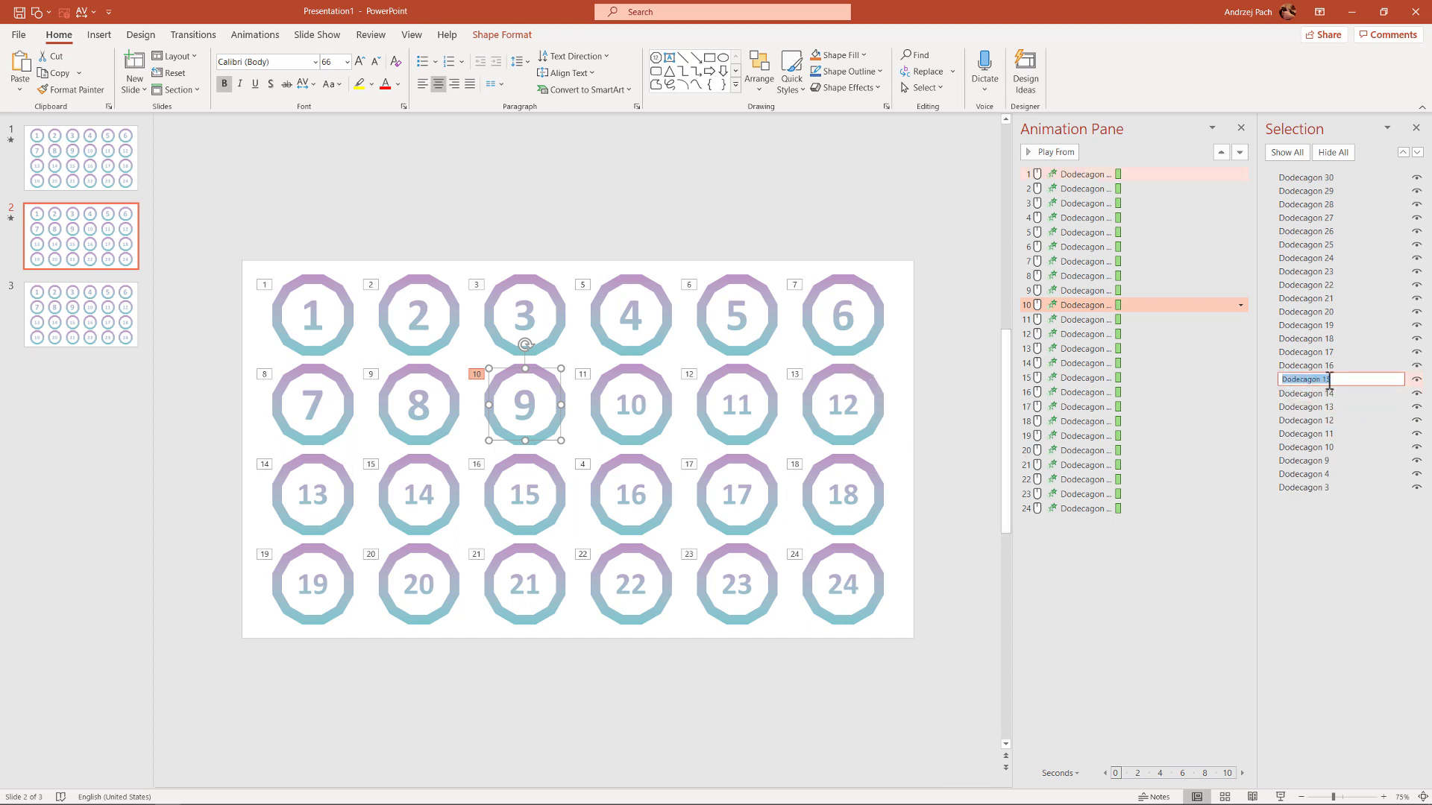
pyautogui.write('9')
pyautogui.press('Return')
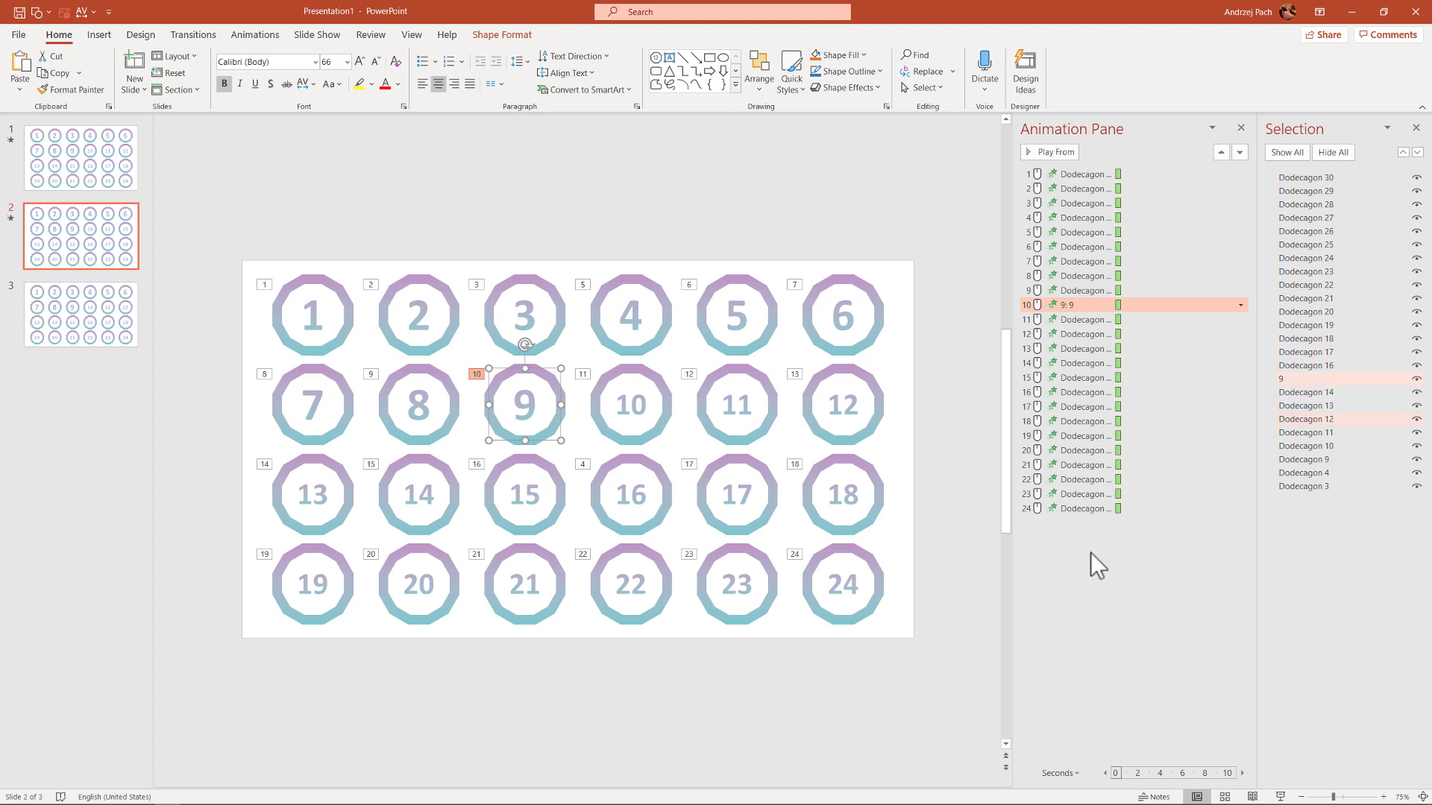
pyautogui.click(1059, 559)
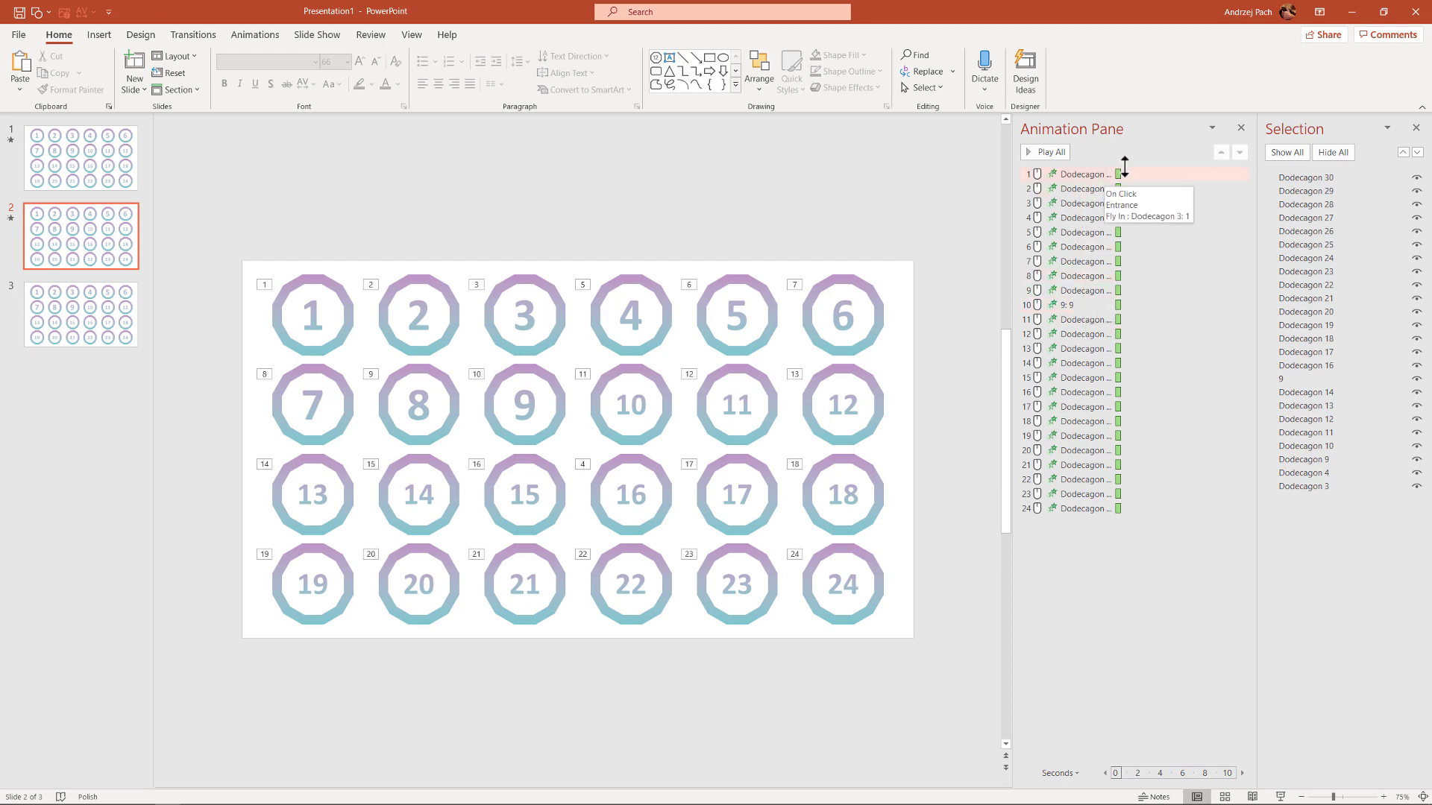
# Rename shape 16's object (Dodecagon 22) to '16' and select its animation entry
pyautogui.moveTo(1015, 158)
pyautogui.mouseDown()
pyautogui.moveTo(927, 150)
pyautogui.moveTo(1022, 151)
pyautogui.mouseUp()
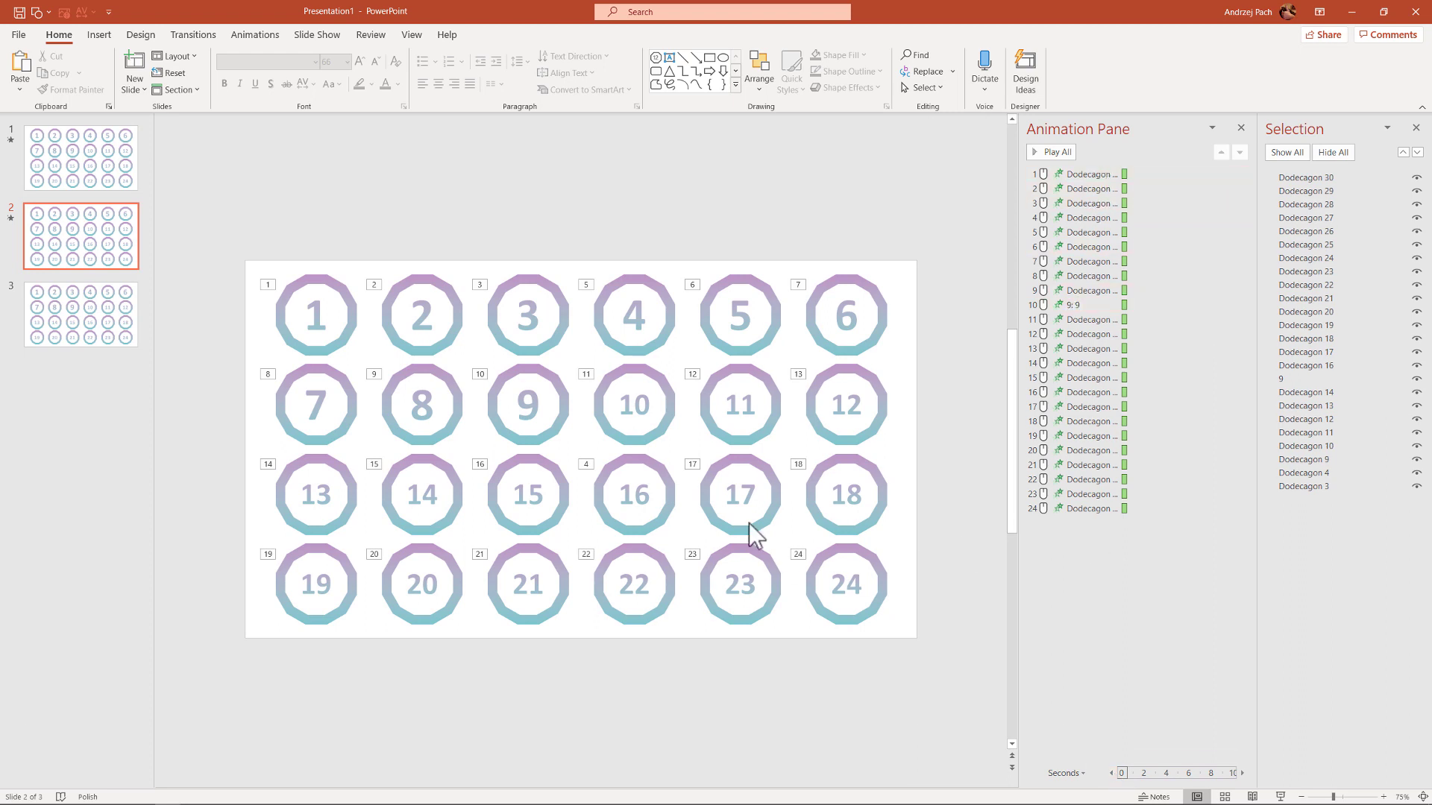
pyautogui.click(670, 519)
pyautogui.doubleClick(1329, 285)
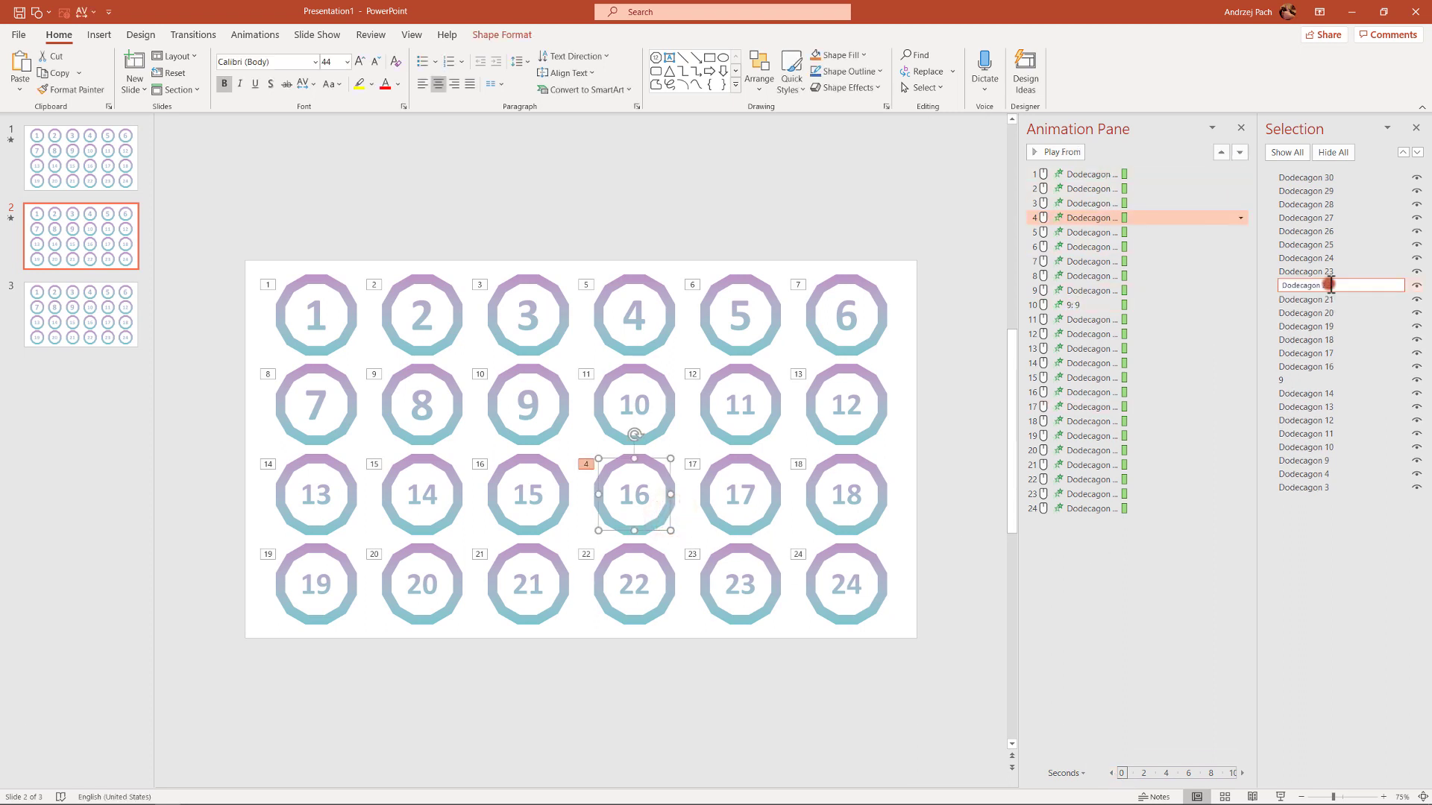
pyautogui.hotkey('ctrl', 'a')
pyautogui.write('17')
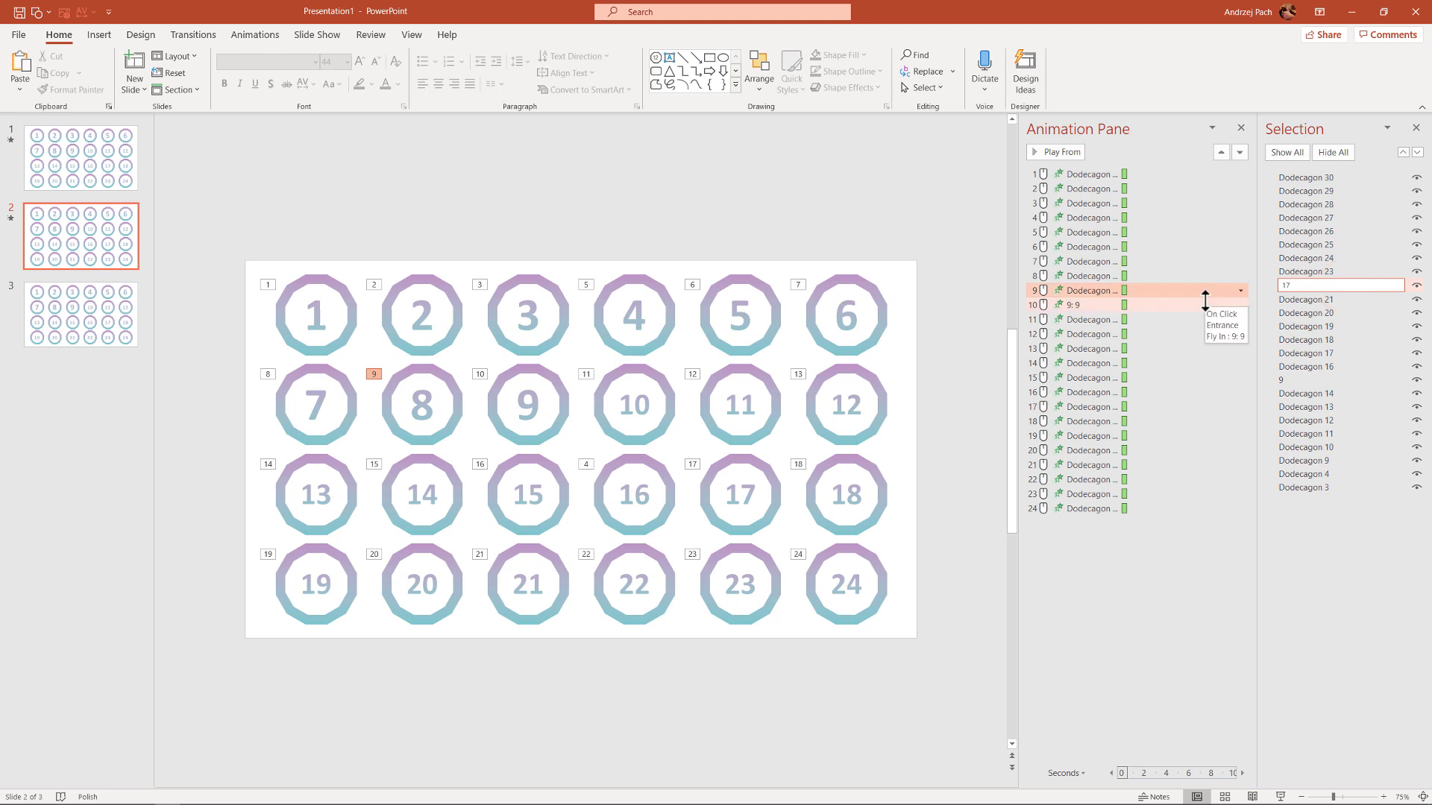
pyautogui.press('BackSpace')
pyautogui.write('6')
pyautogui.press('Return')
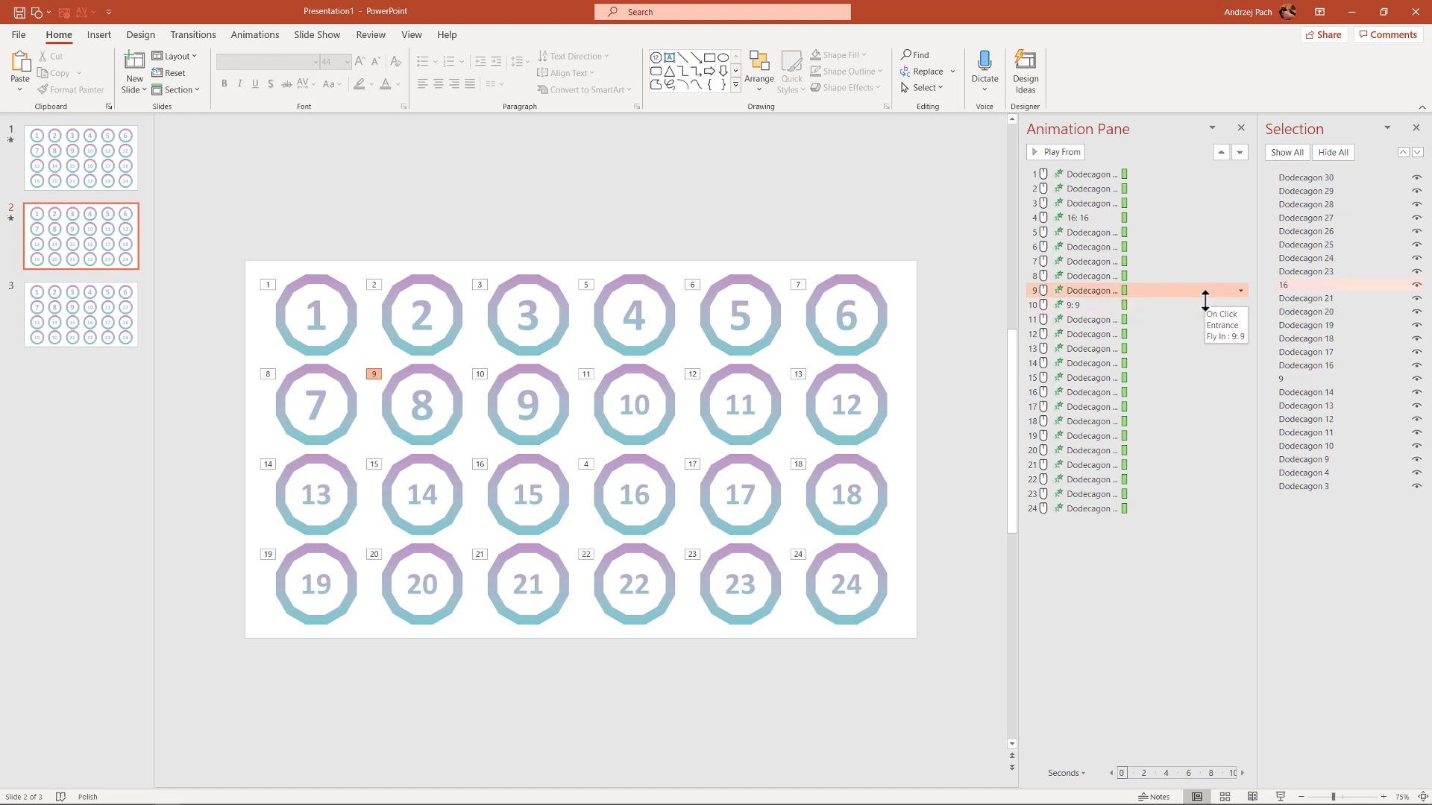
pyautogui.click(1088, 217)
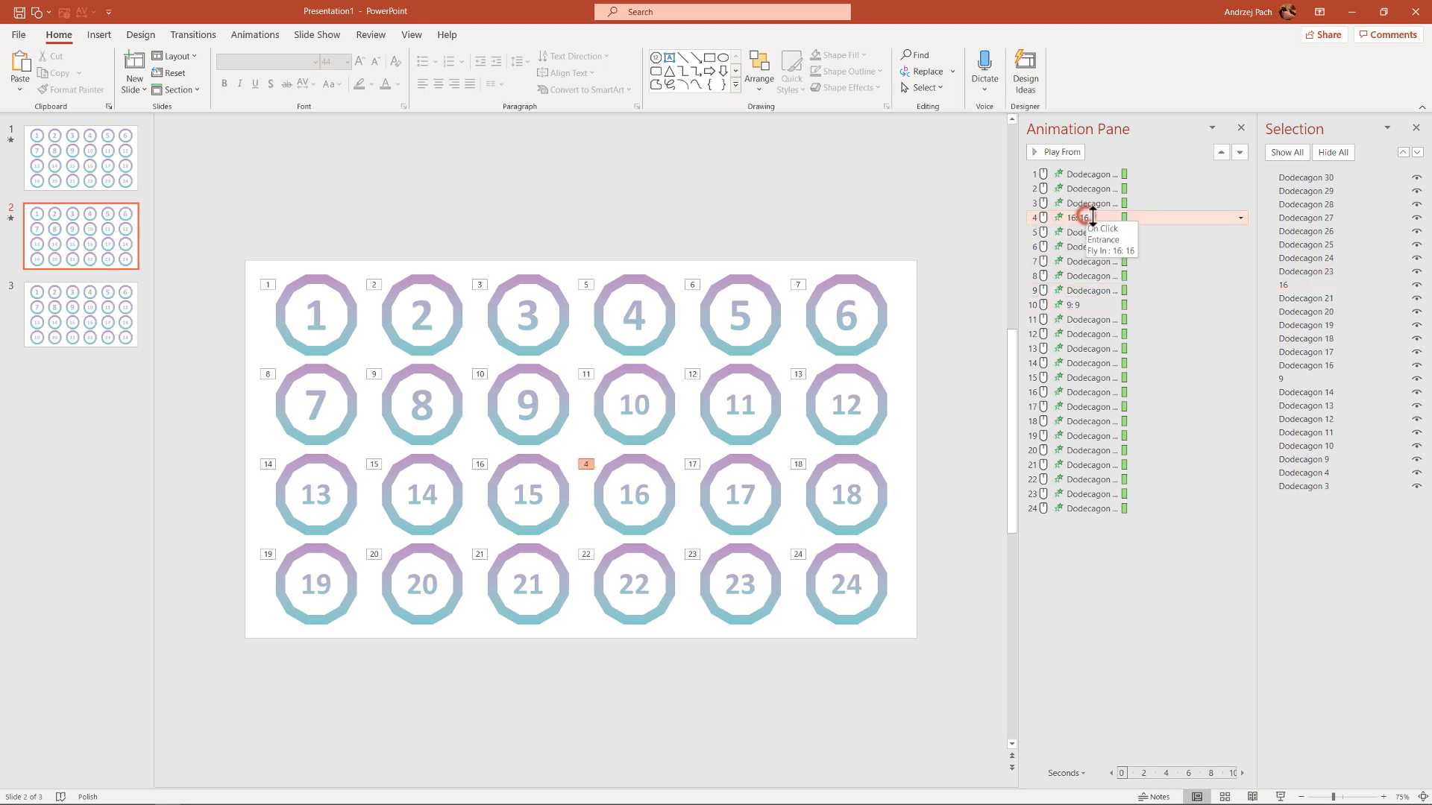
# Close the Selection Pane and drag dodecagons 24 and 19's entries to positions 5 and 6
pyautogui.click(1416, 128)
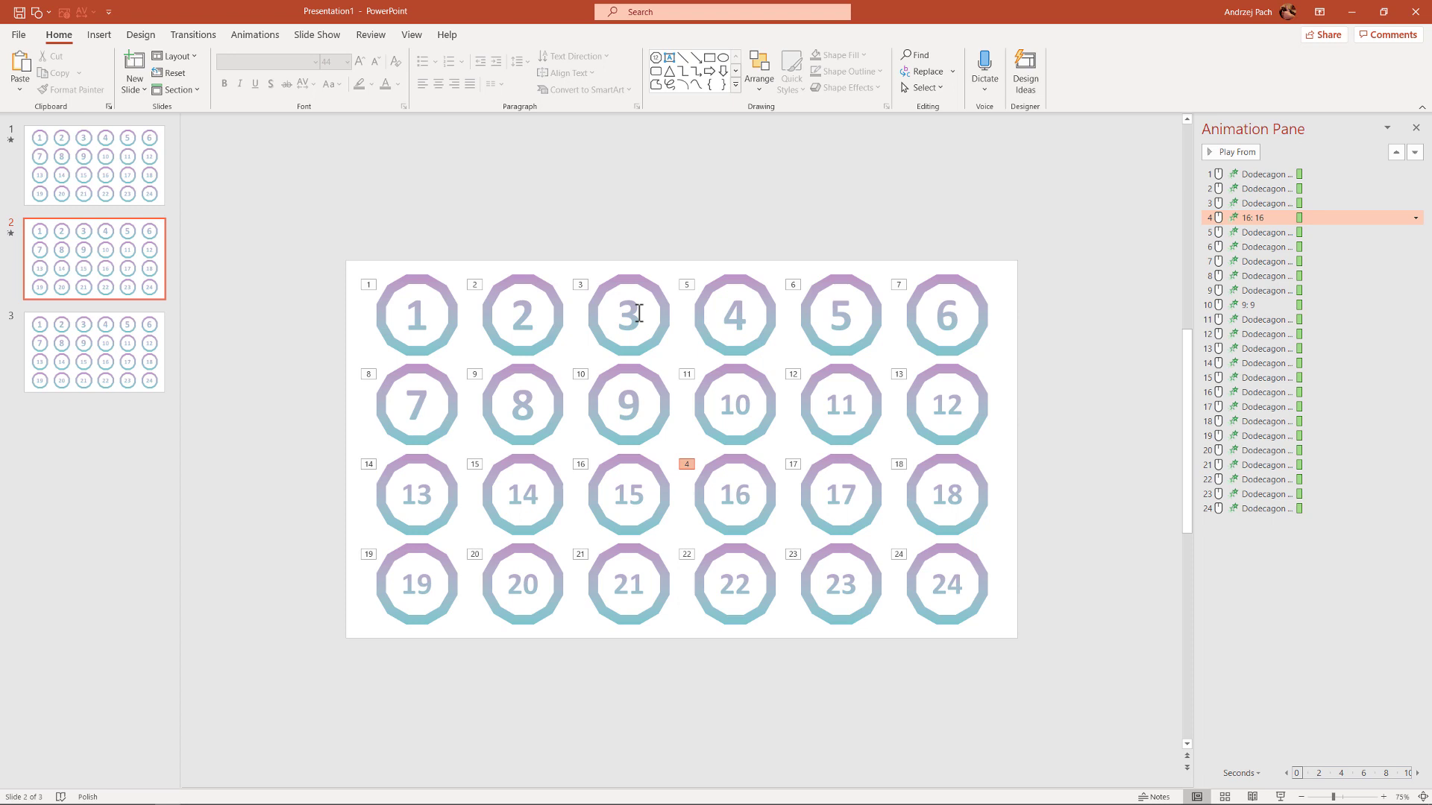
pyautogui.click(917, 582)
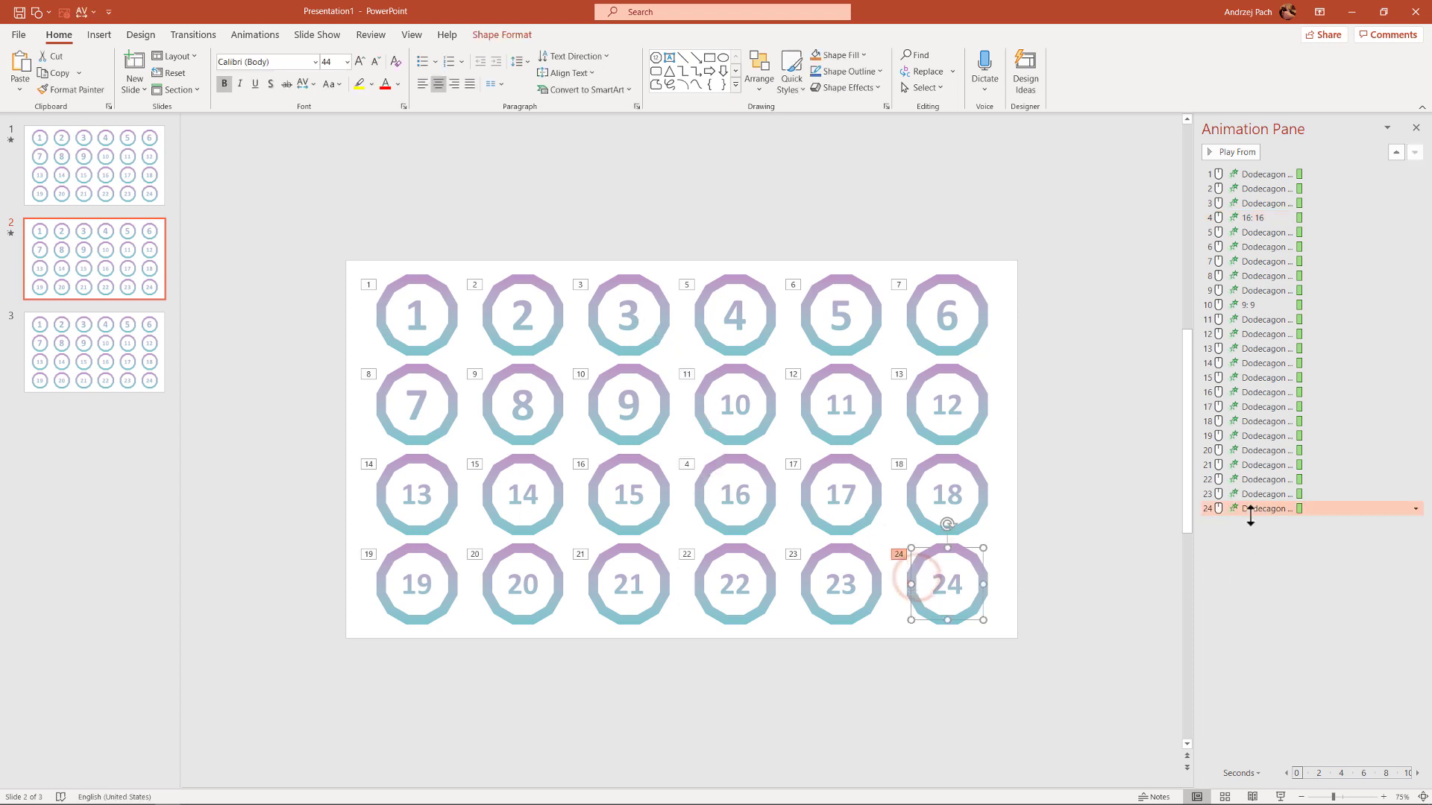
pyautogui.moveTo(1250, 508); pyautogui.dragTo(1261, 237)
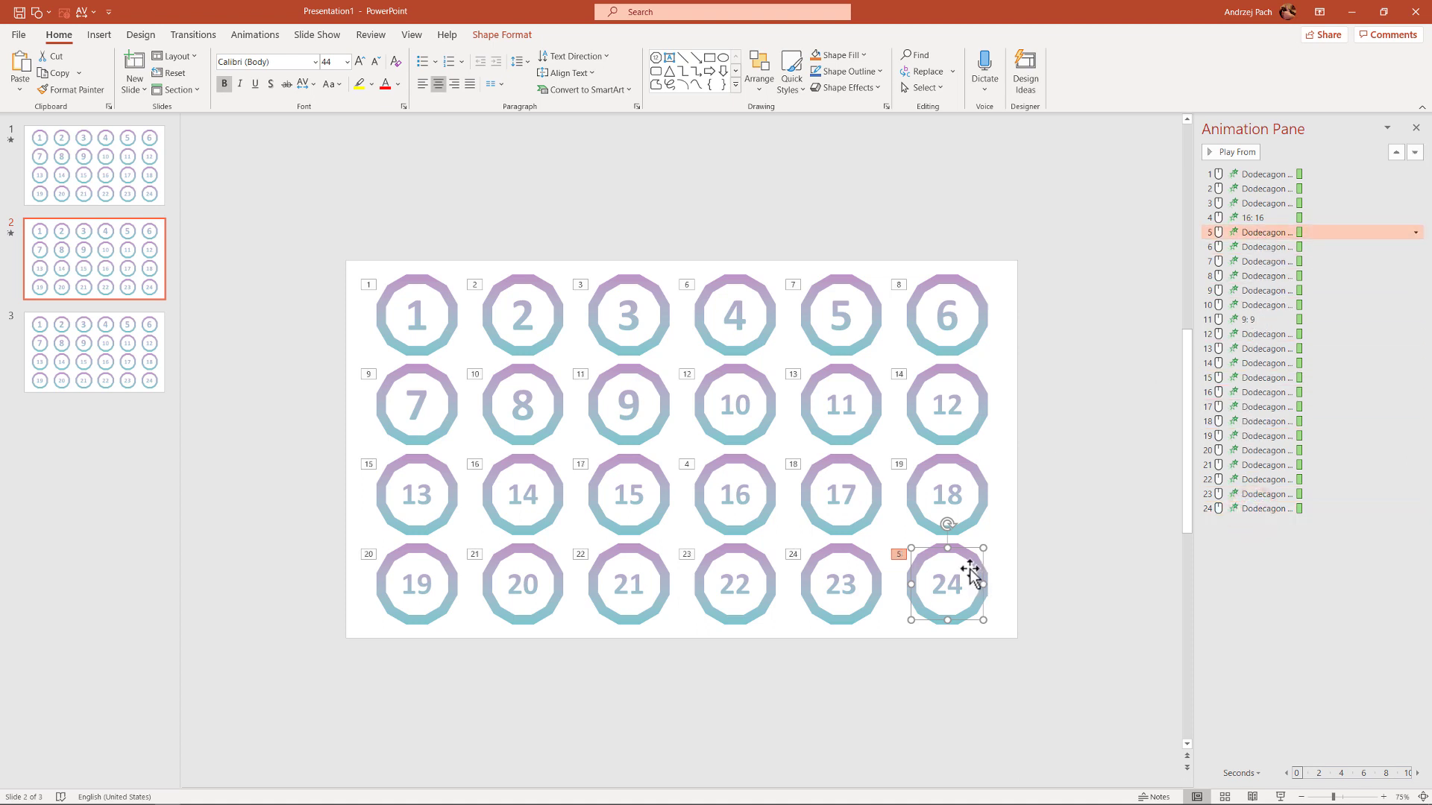
pyautogui.click(437, 612)
pyautogui.moveTo(1285, 450); pyautogui.dragTo(1265, 234)
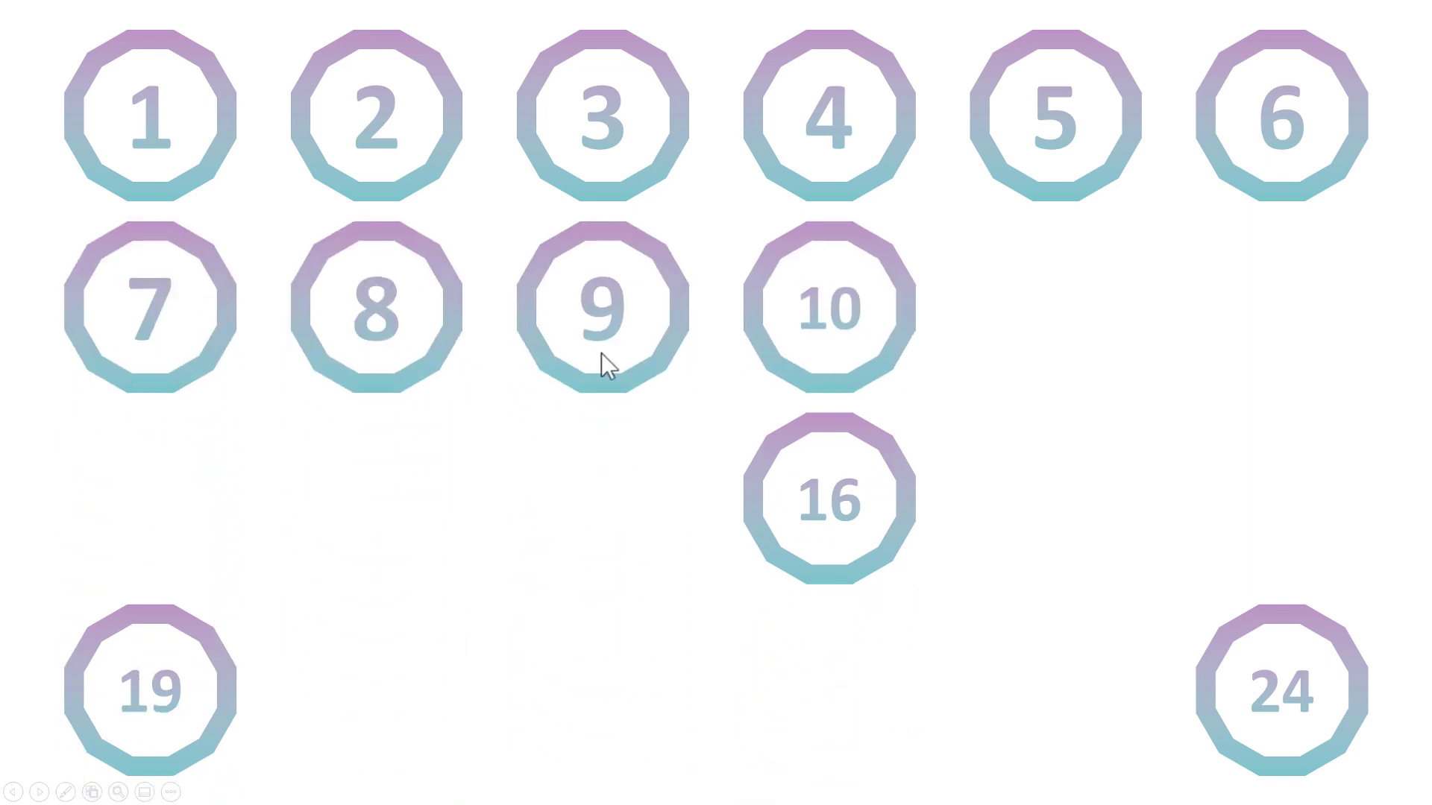
# End the slide show and select shape 16 and its entry in the Animation Pane
pyautogui.press('Escape')
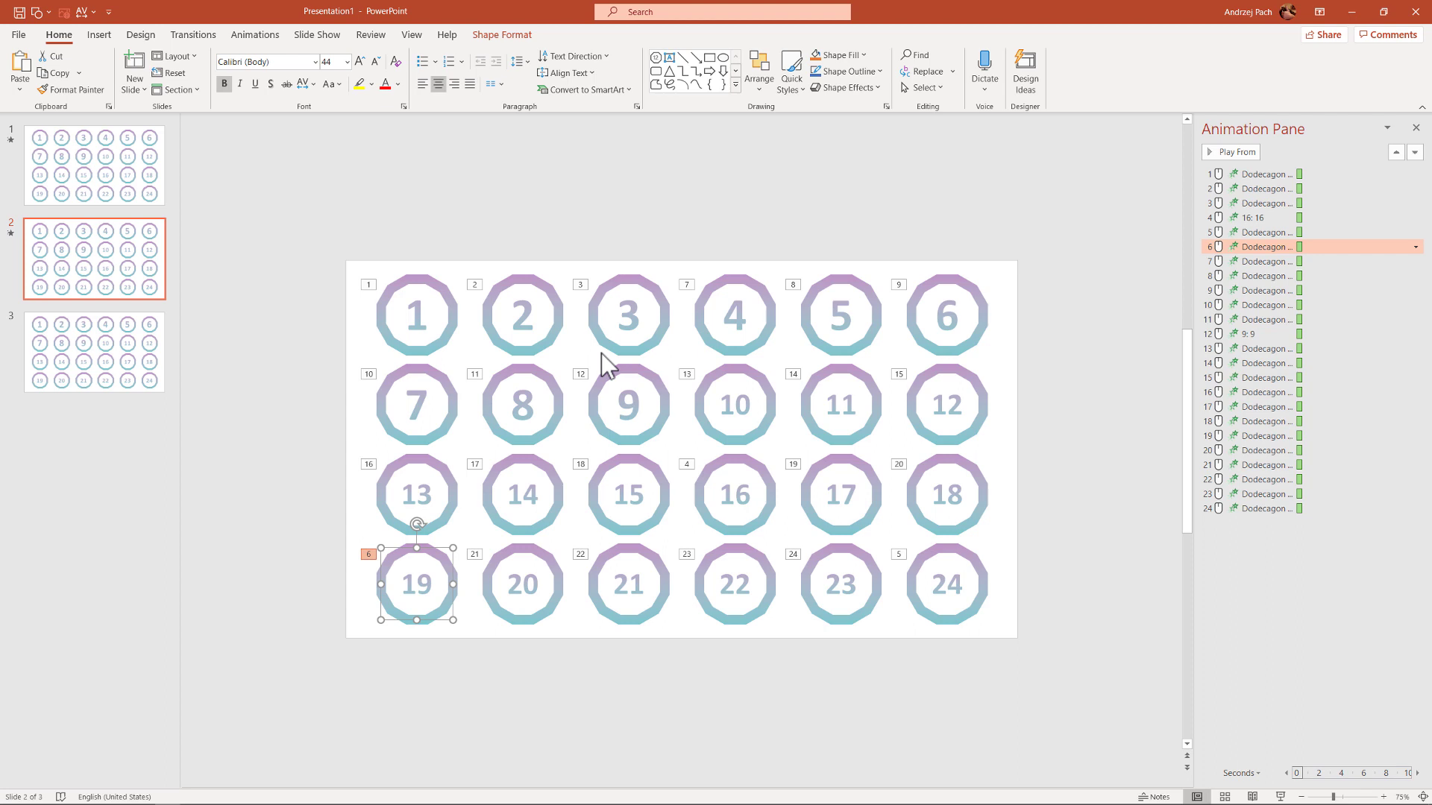
pyautogui.click(735, 495)
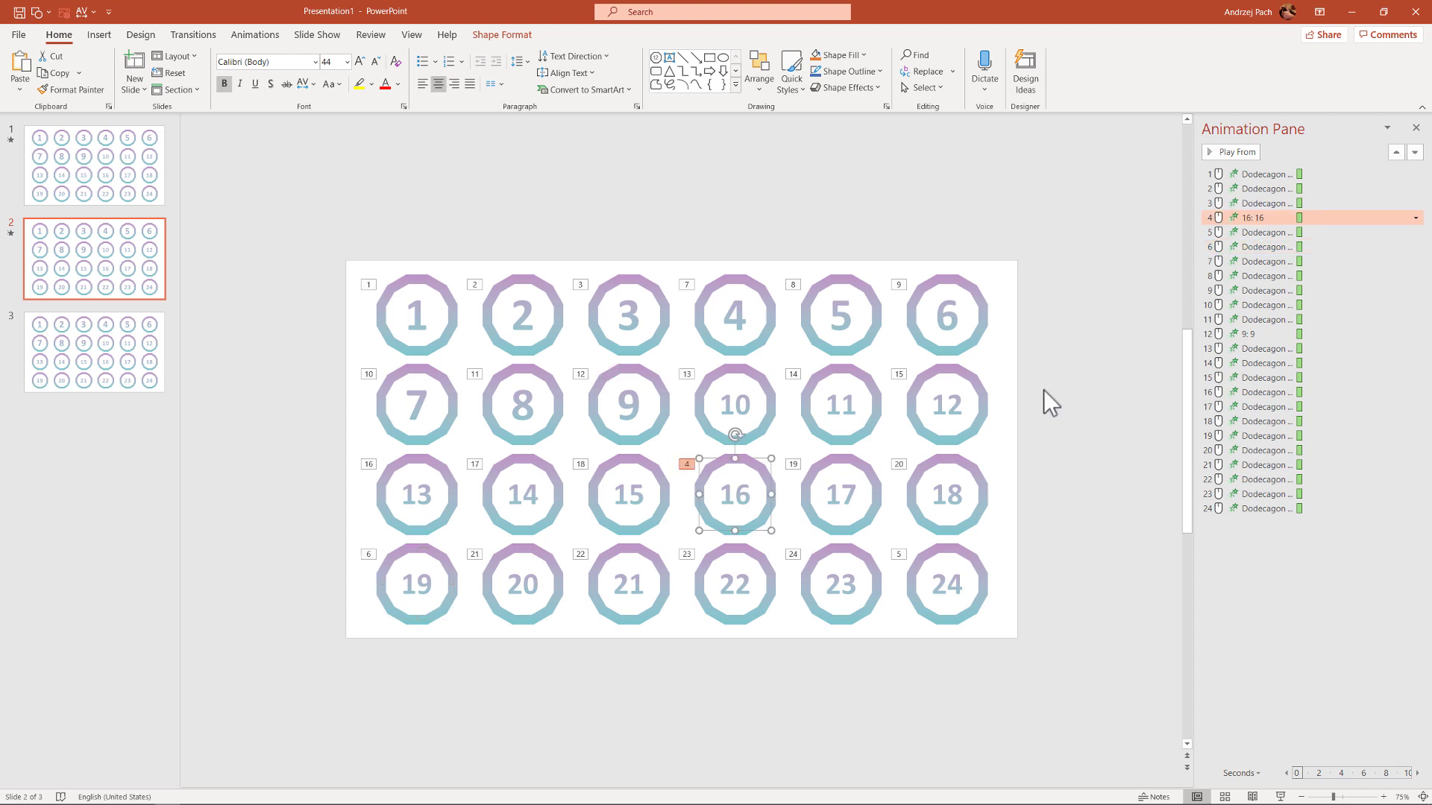
pyautogui.click(1257, 217)
# On the Animations tab, select octagons 1, 2 and 3 together
pyautogui.click(254, 35)
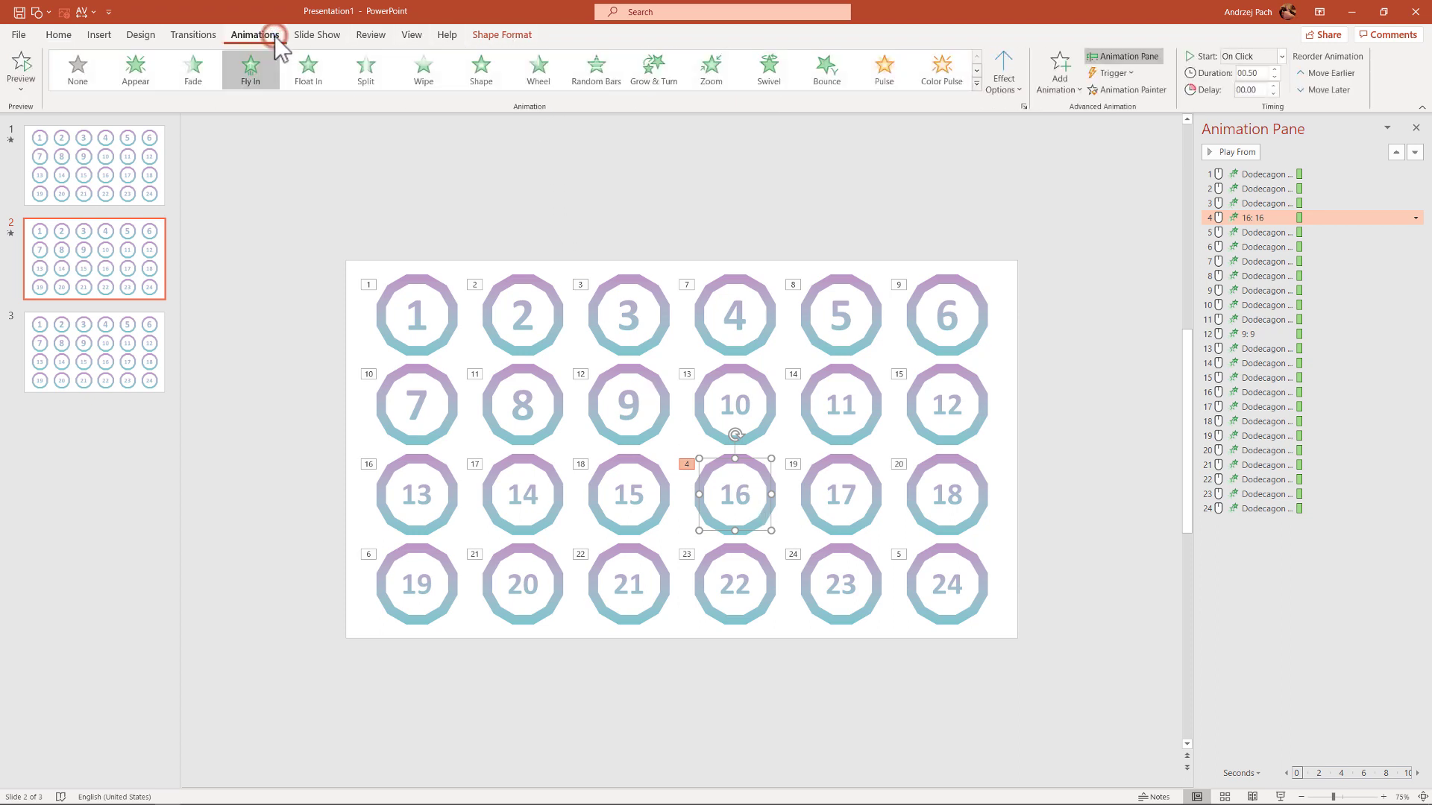
pyautogui.click(455, 322)
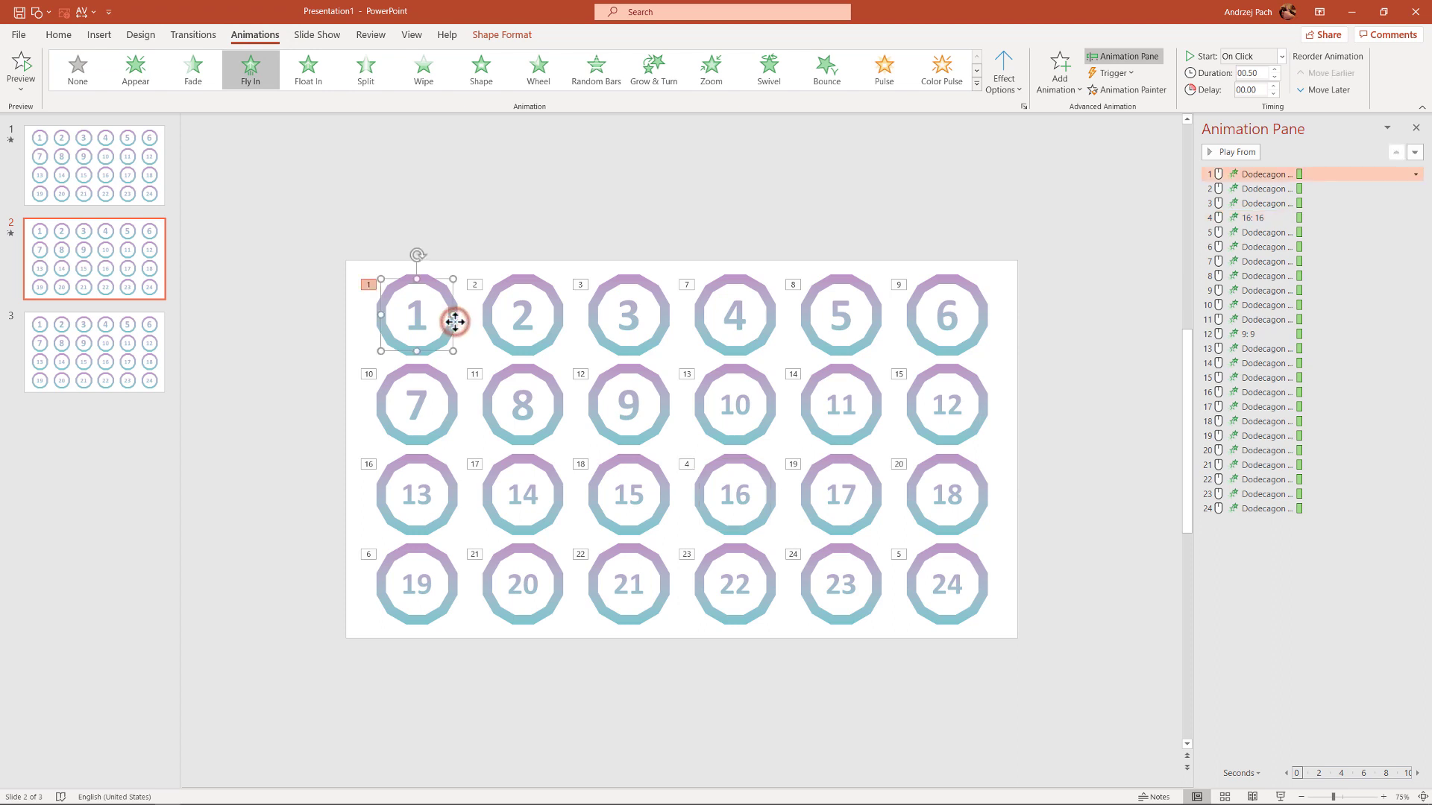
pyautogui.keyDown('shift'); pyautogui.click(492, 322); pyautogui.keyUp('shift')
pyautogui.keyDown('shift'); pyautogui.click(598, 319); pyautogui.keyUp('shift')
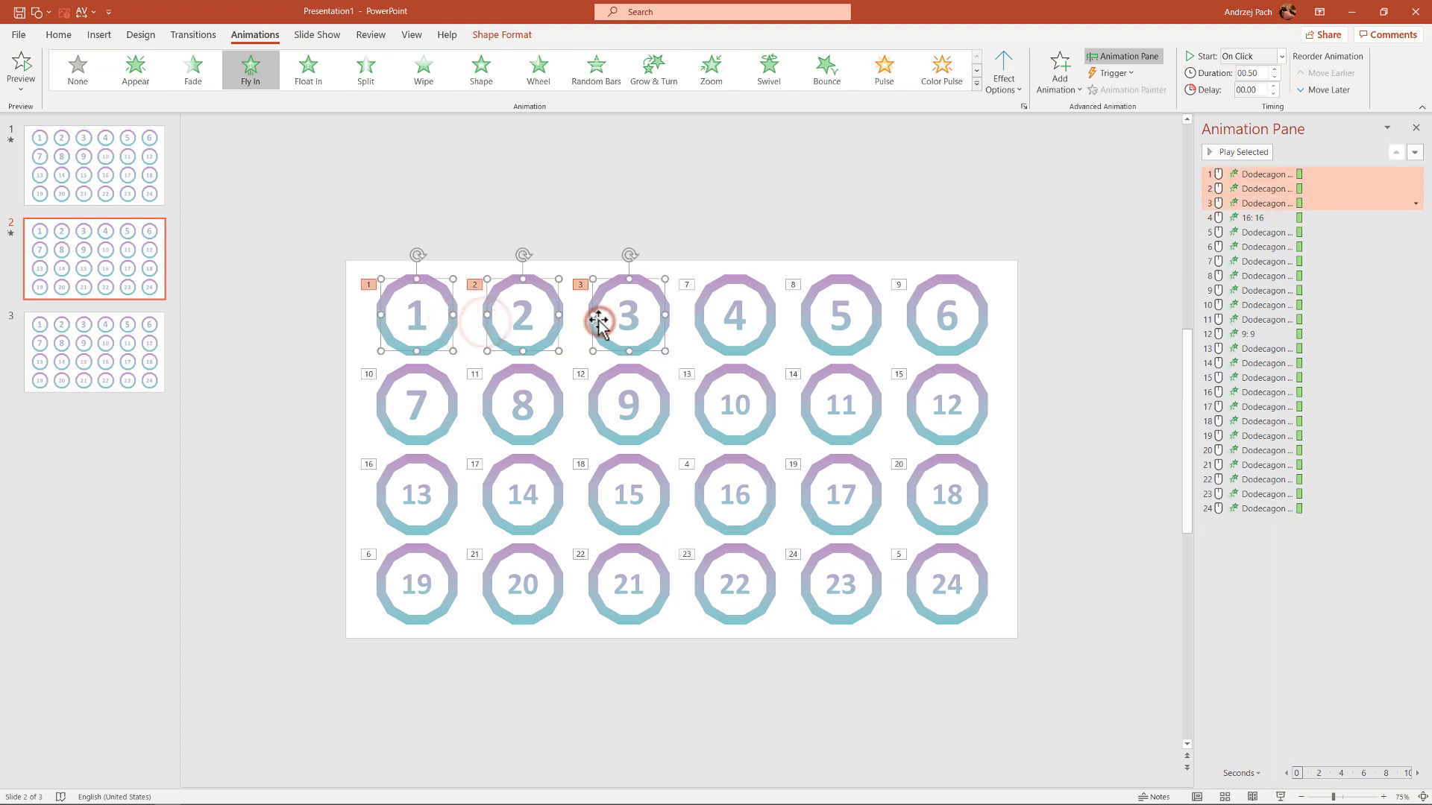
# Add a Fade exit effect to octagons 1–3 and grab their three exit entries
pyautogui.click(1054, 86)
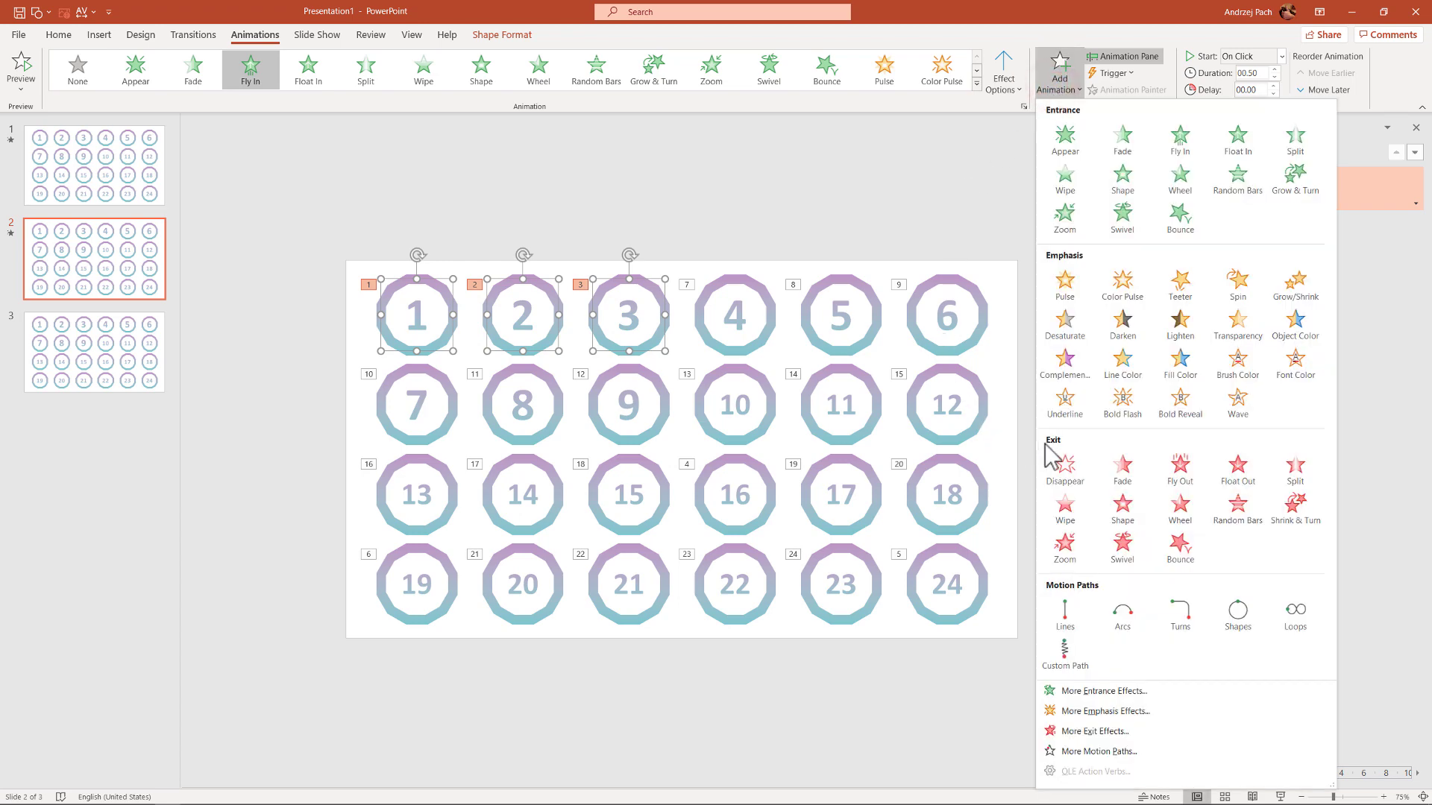
pyautogui.click(1118, 478)
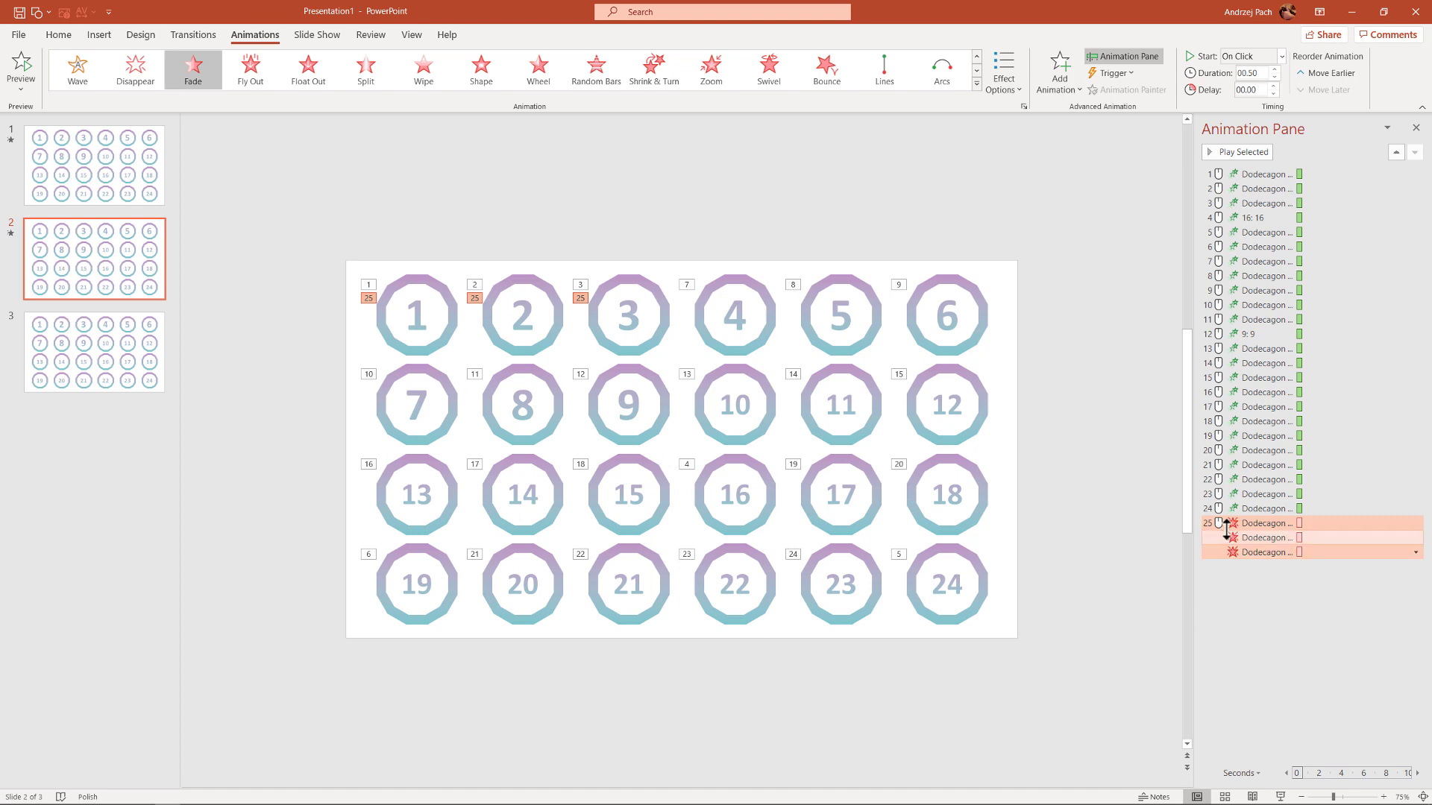
pyautogui.moveTo(1231, 537)
pyautogui.mouseDown()
pyautogui.moveTo(1227, 523)
pyautogui.moveTo(1231, 555)
pyautogui.mouseUp()
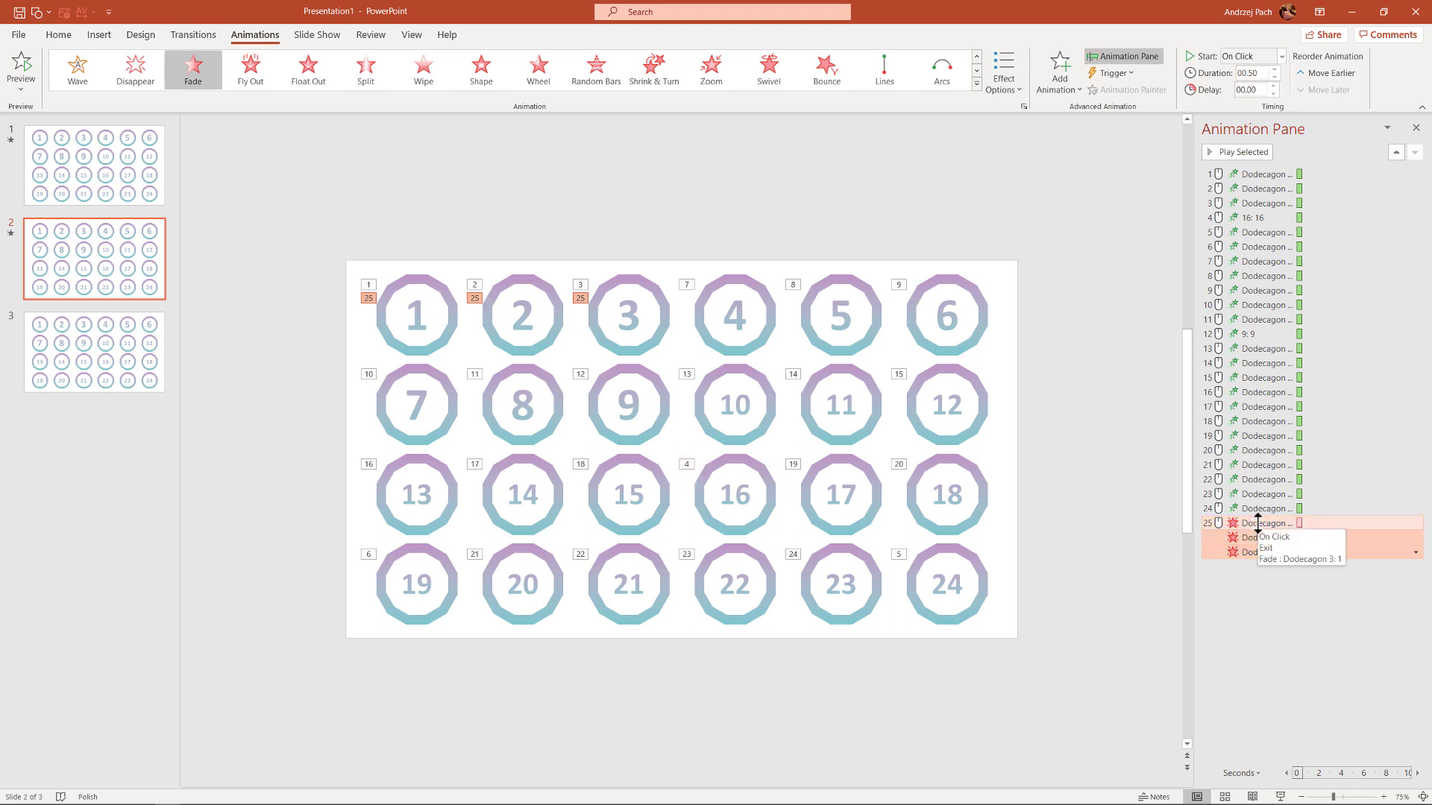
# Move the three Fade exits below shape 16's entrance and set them to Start With Previous
pyautogui.moveTo(1259, 523); pyautogui.dragTo(1245, 230)
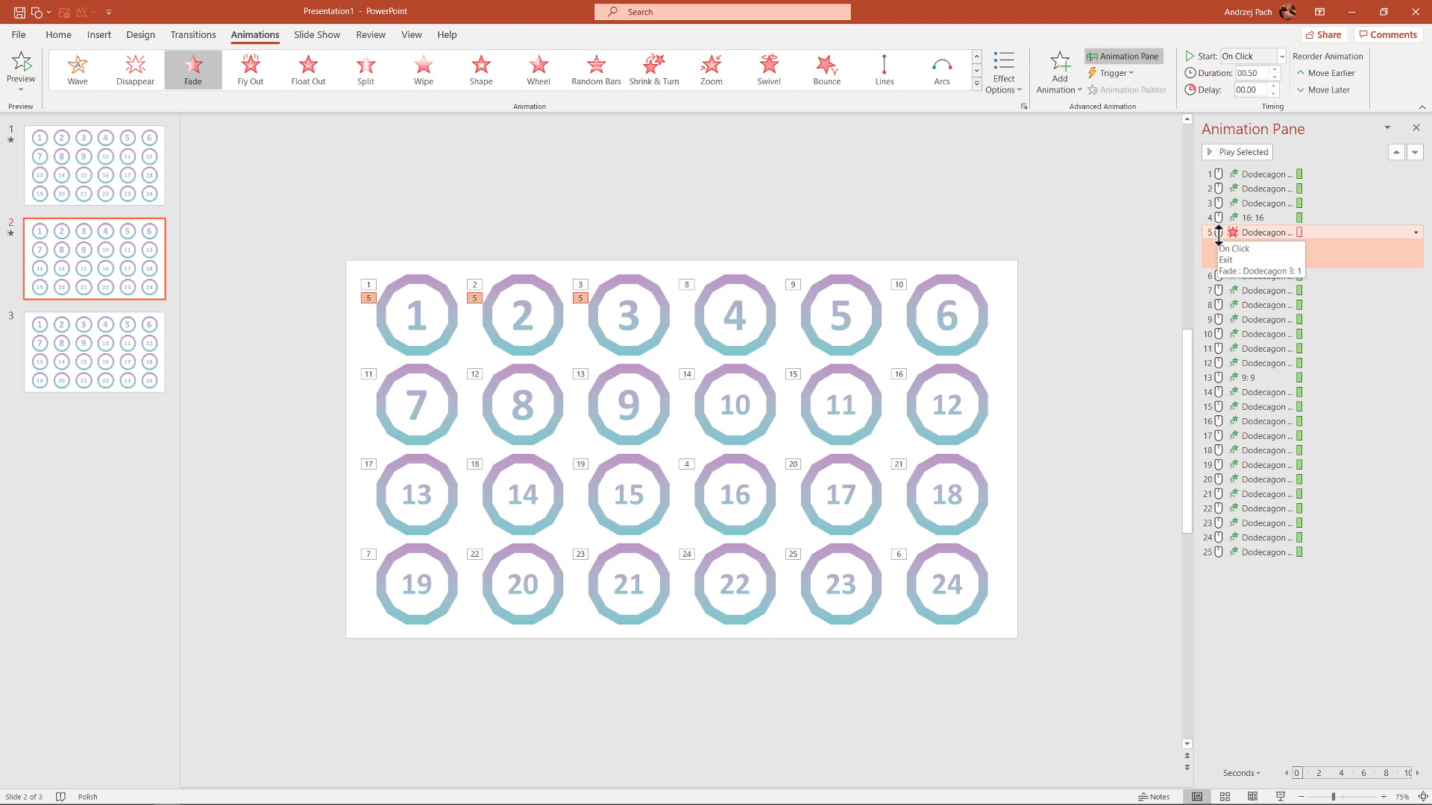
pyautogui.rightClick(1218, 233)
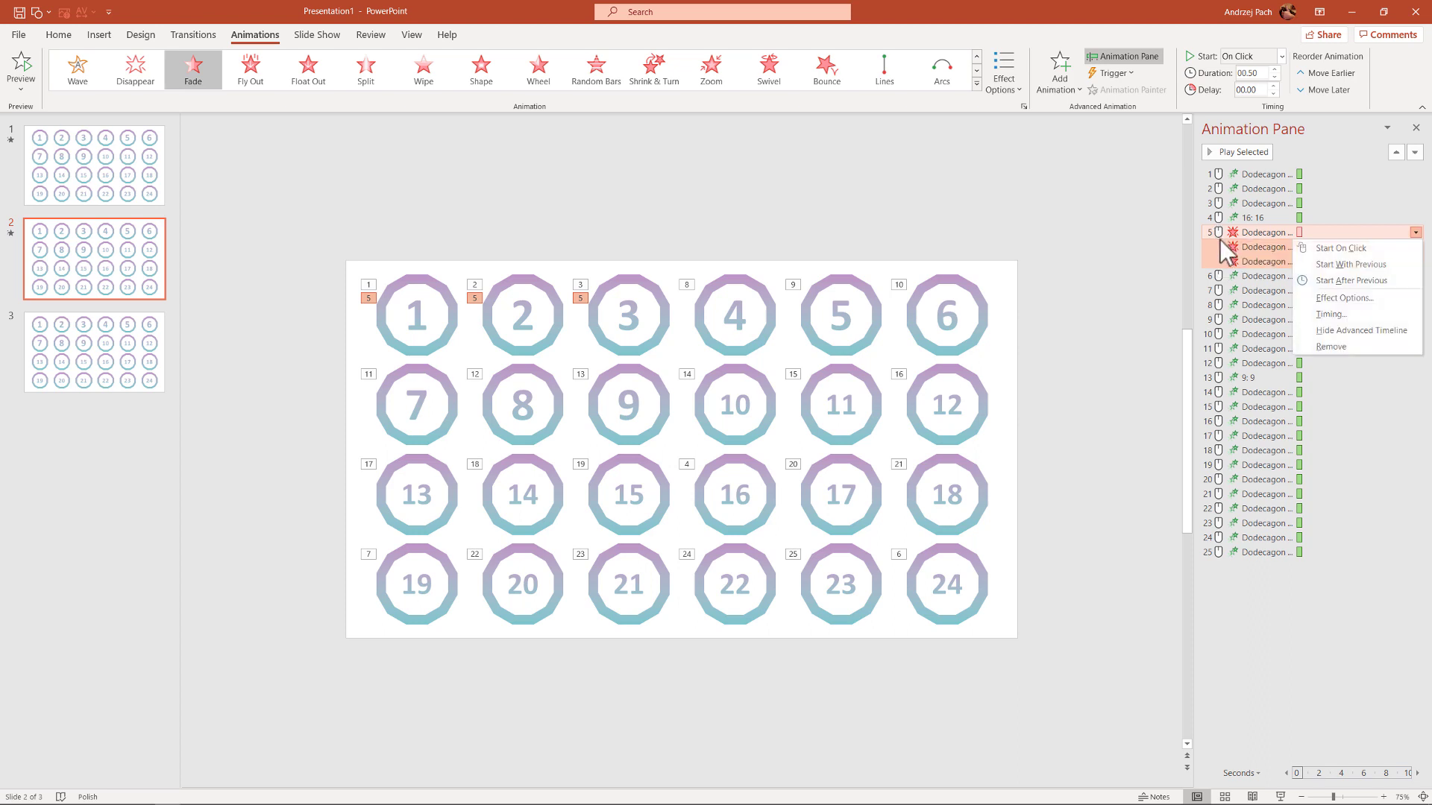
pyautogui.click(1385, 267)
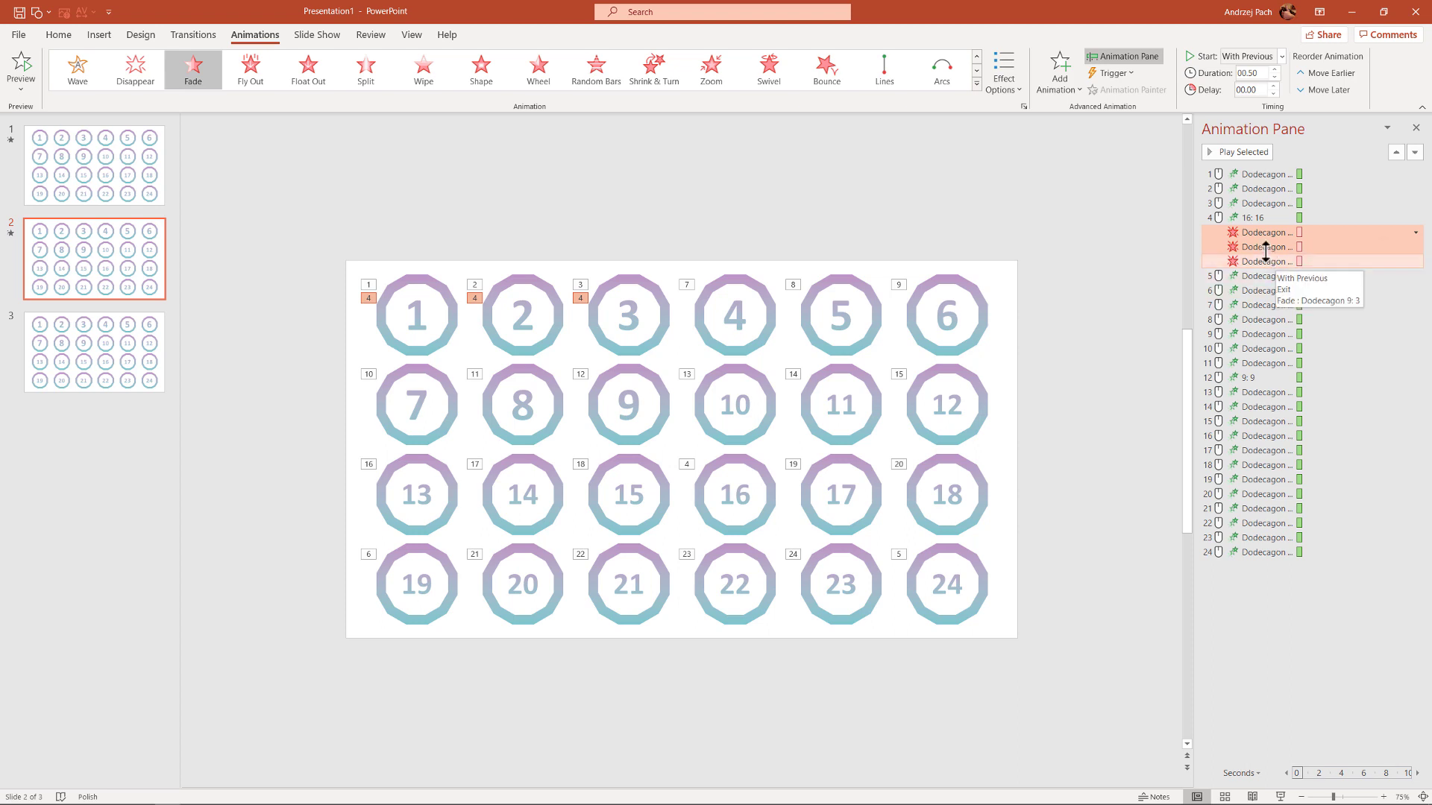
pyautogui.click(1245, 218)
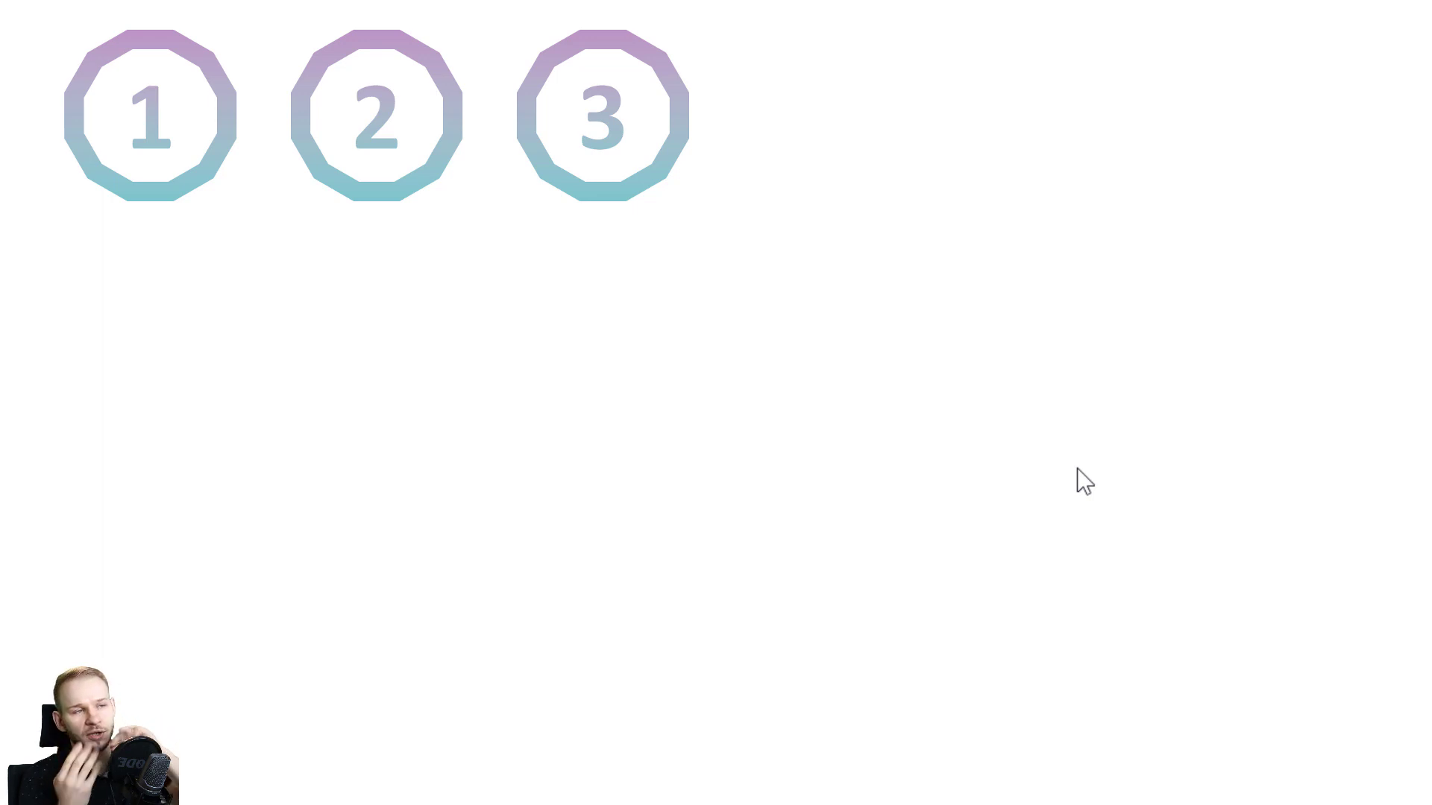
pyautogui.click(790, 297)
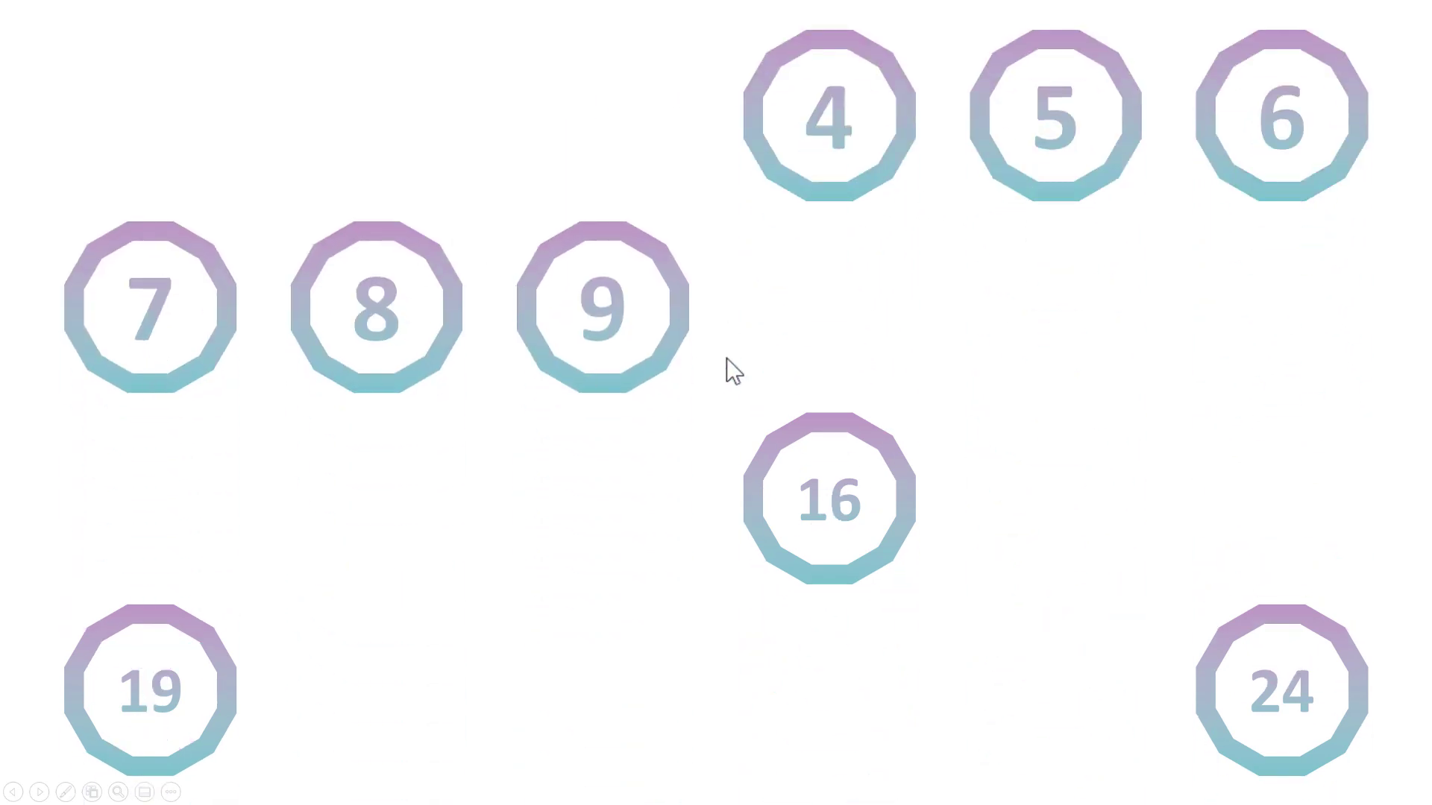
pyautogui.press('Escape')
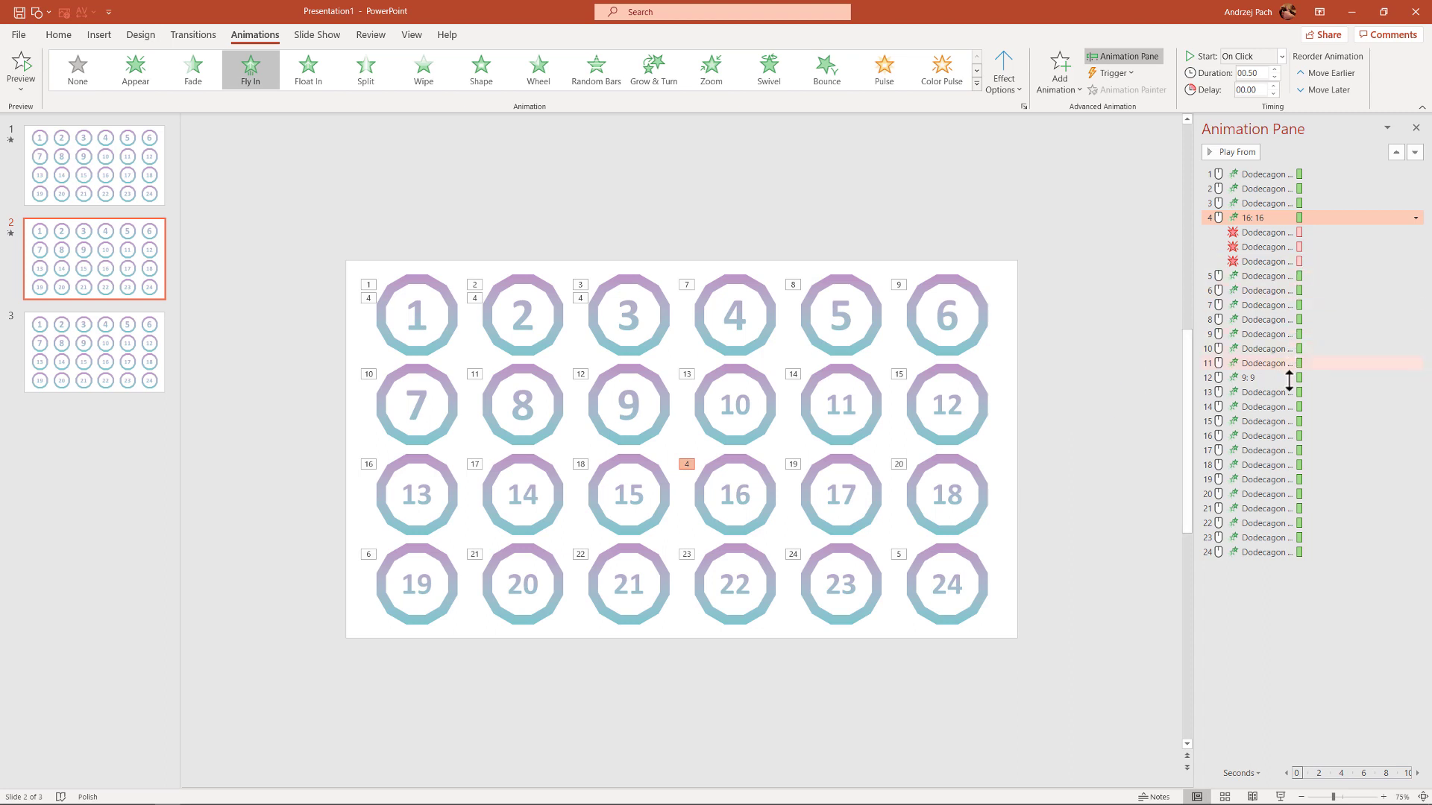